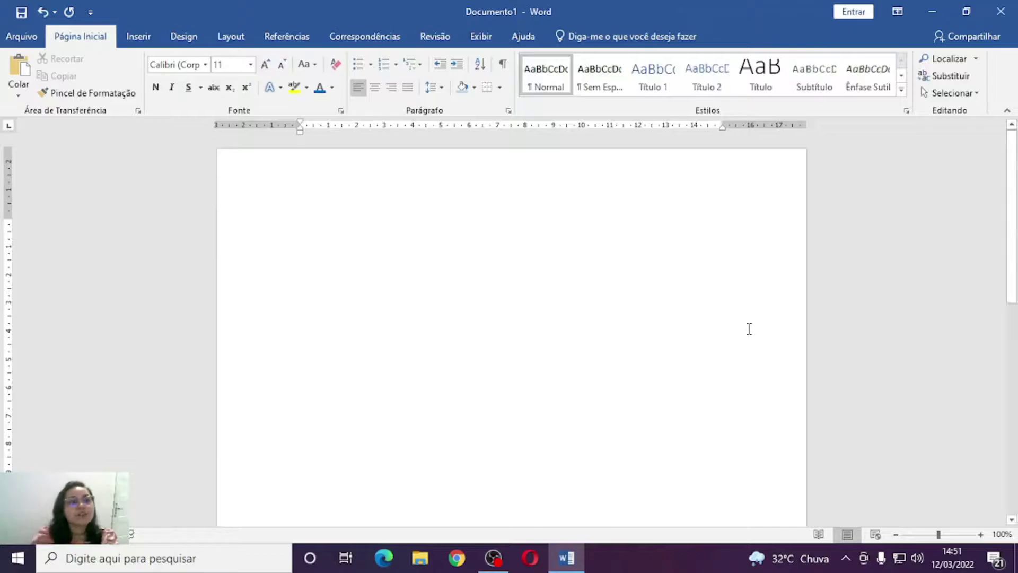
- Open the PDF "aula word" from the Aula Word folder in Documentos and convert it to an editable document
click(21, 42)
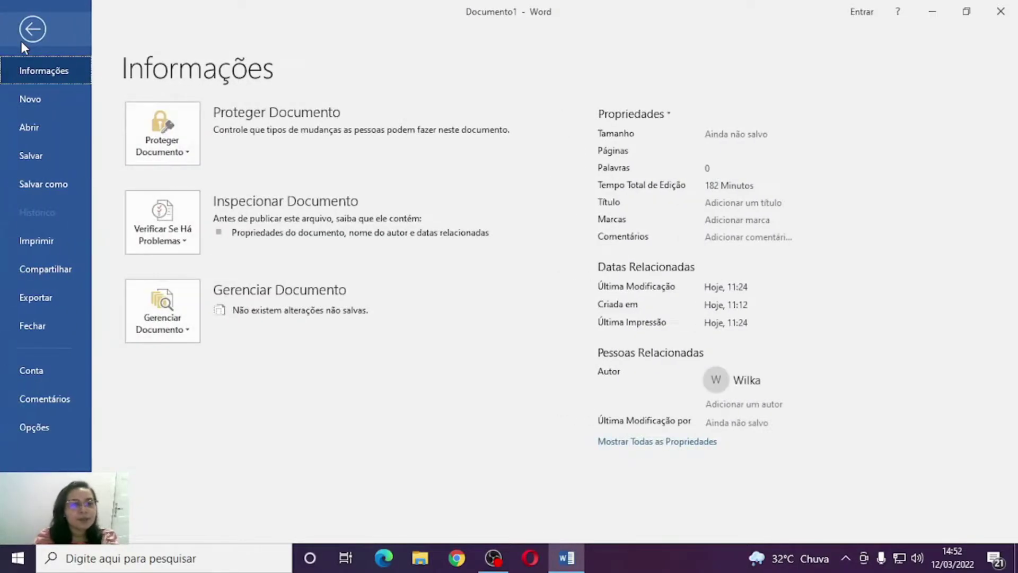
click(43, 136)
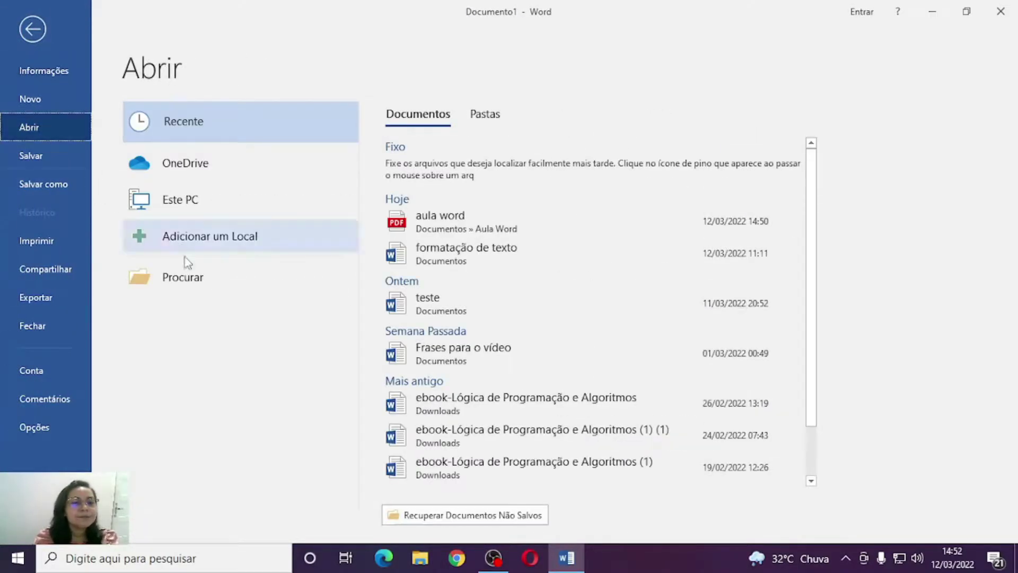
click(224, 282)
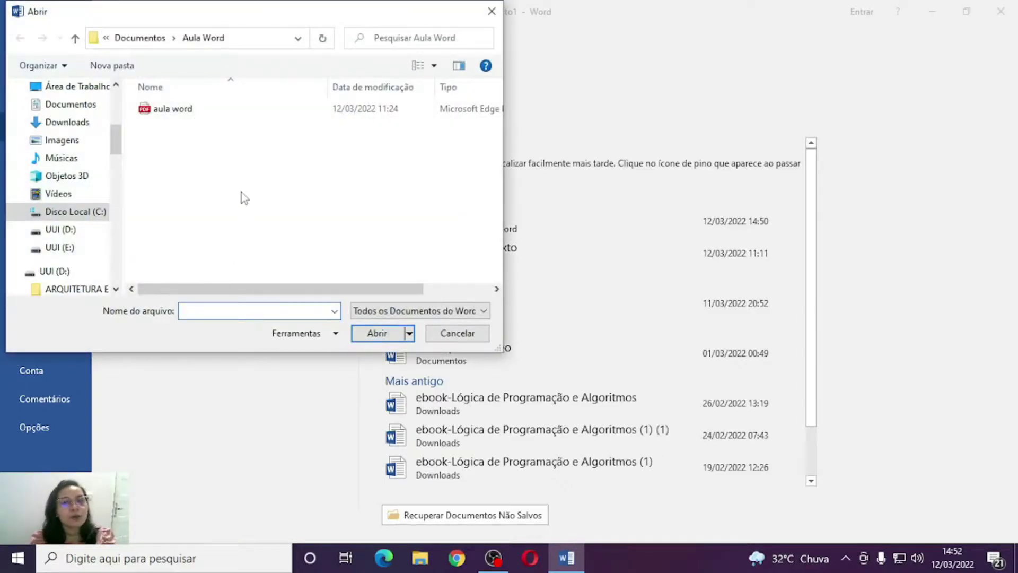
click(199, 115)
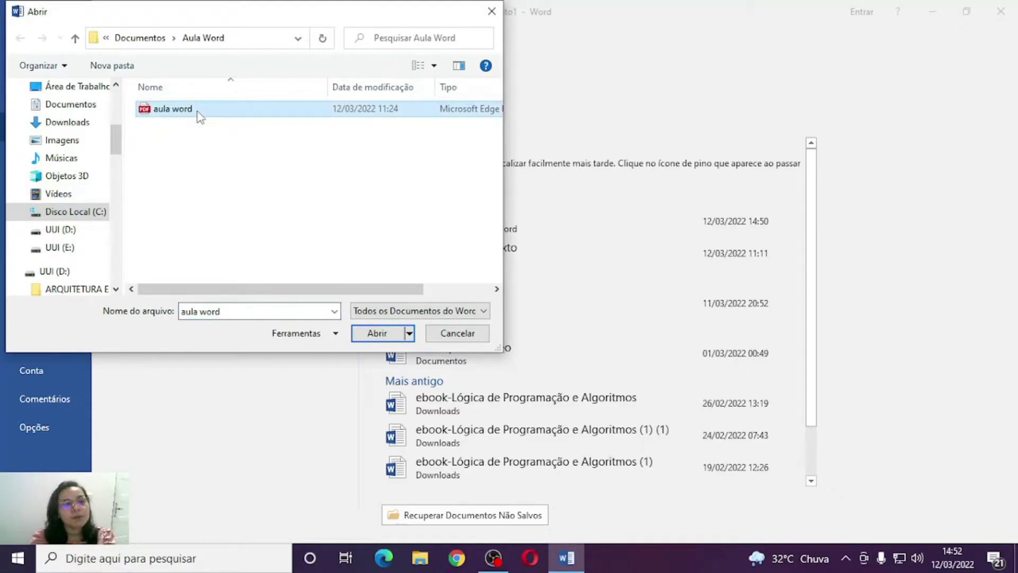
click(377, 334)
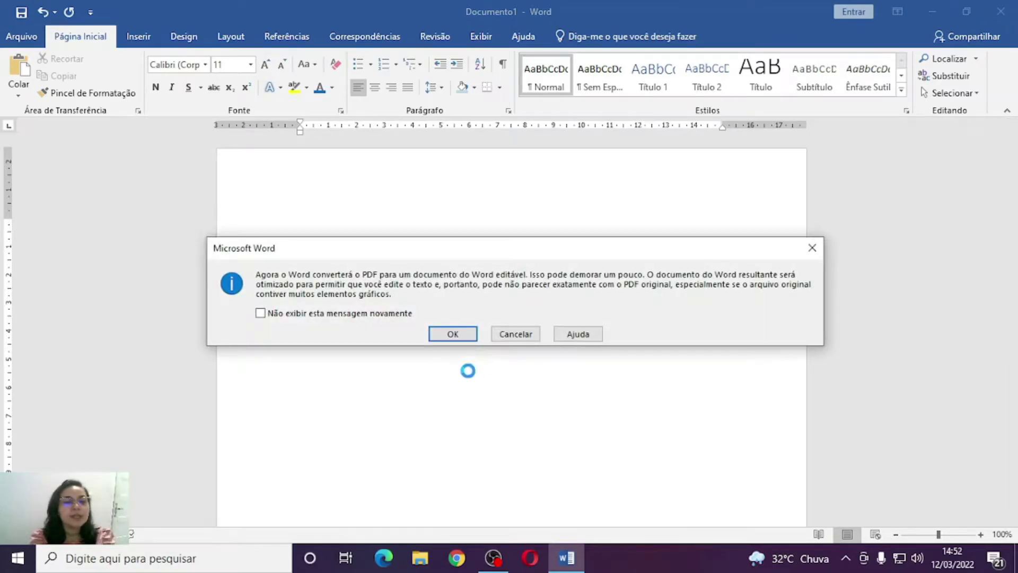
click(453, 333)
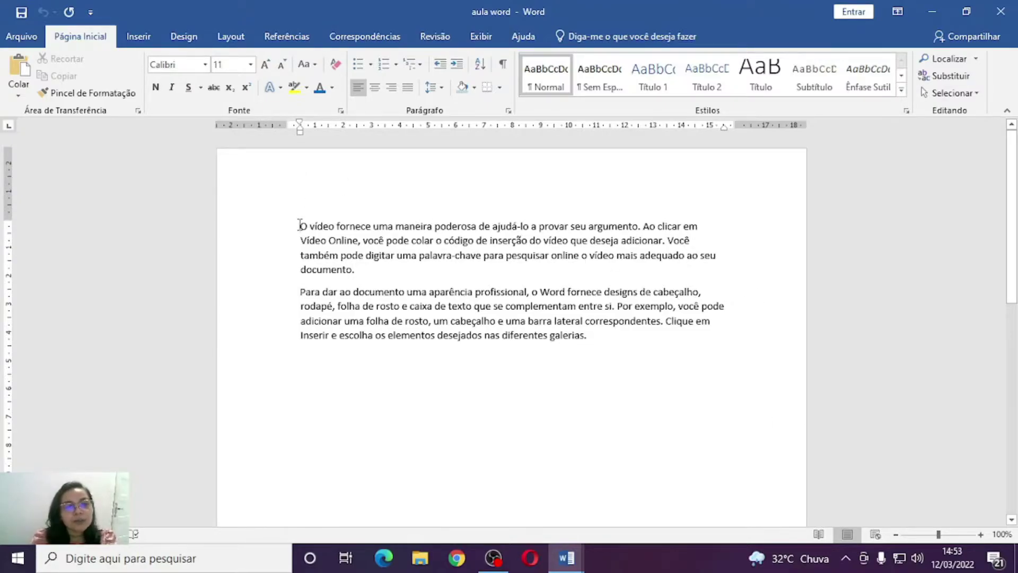
- Practise selecting the whole text, the word "vídeo" and part of the first paragraph, clearing the selection each time
drag(300, 226, 592, 360)
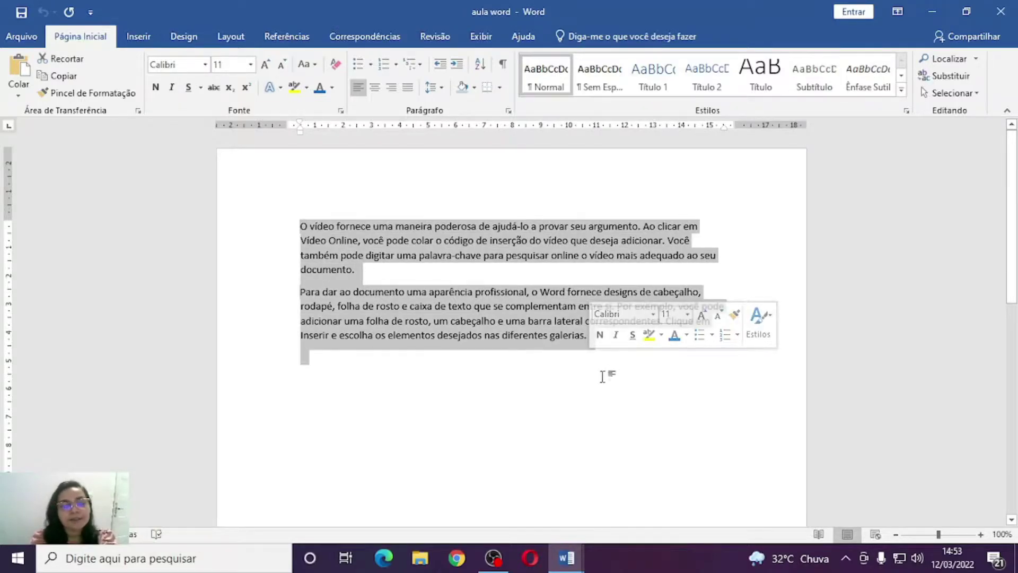
click(547, 375)
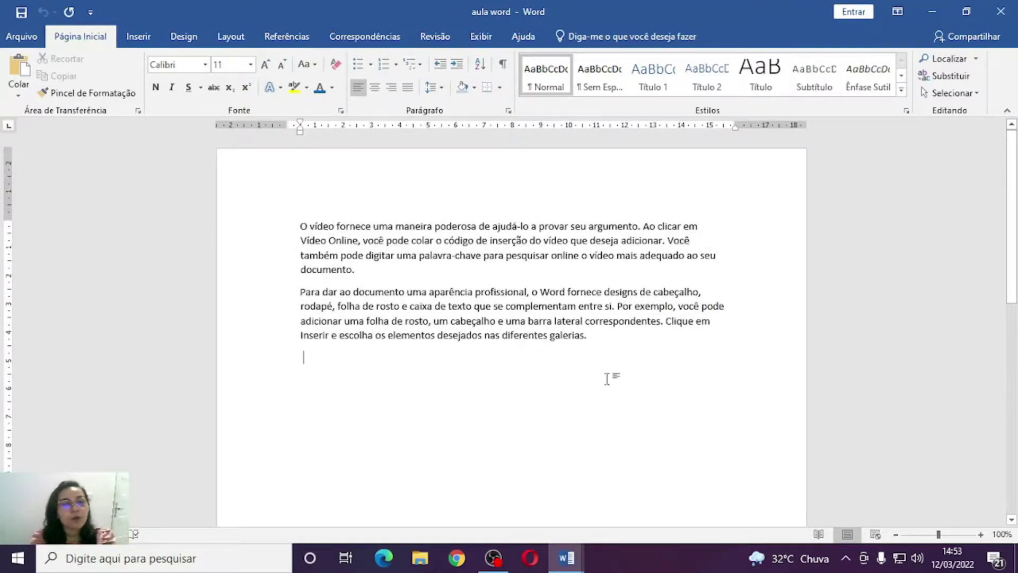
drag(595, 340, 335, 228)
click(310, 226)
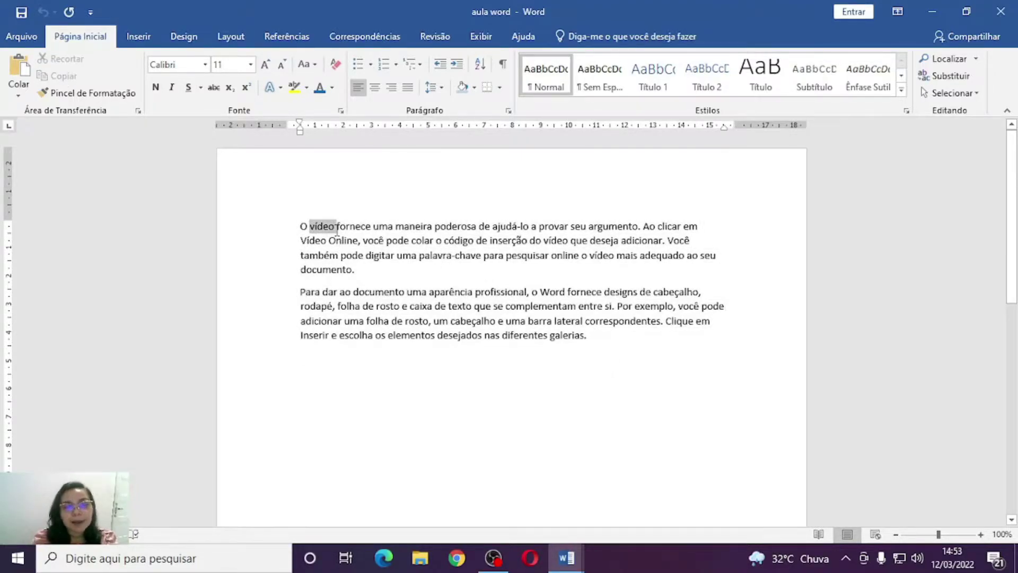
triple_click(355, 267)
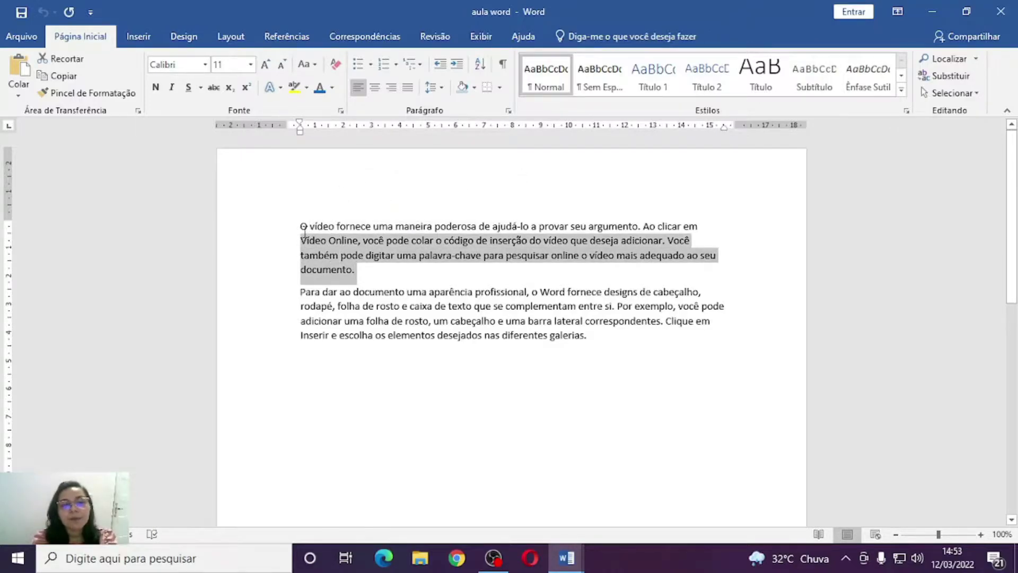
click(408, 279)
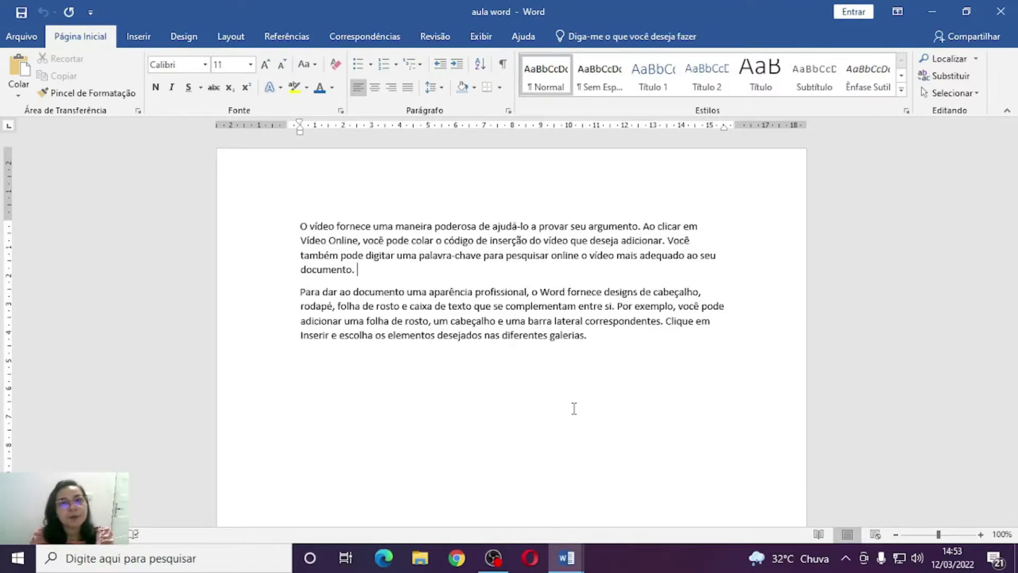
- Justify all of the document's text after trying out centred and right alignment
key(ctrl+a)
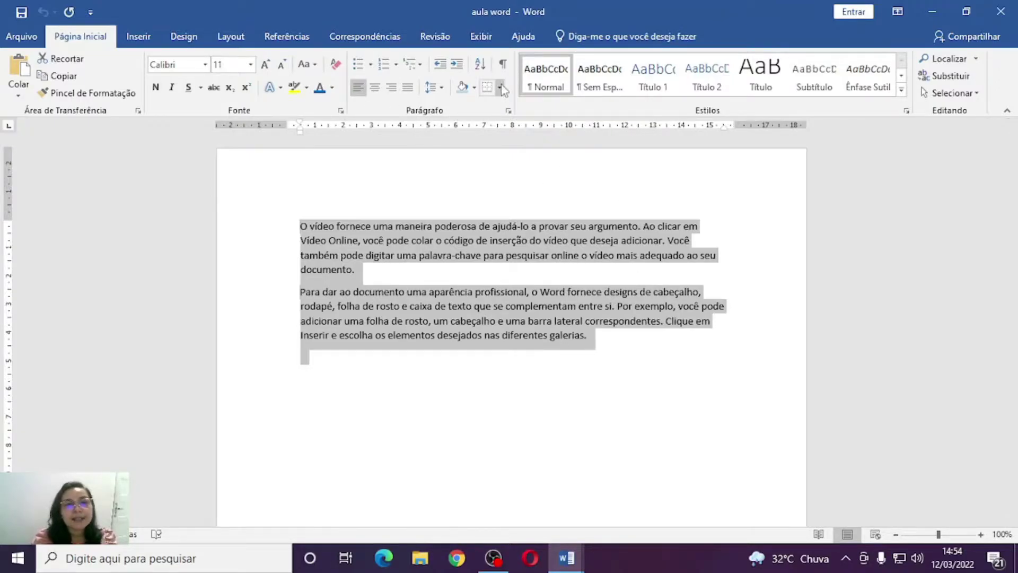
click(379, 91)
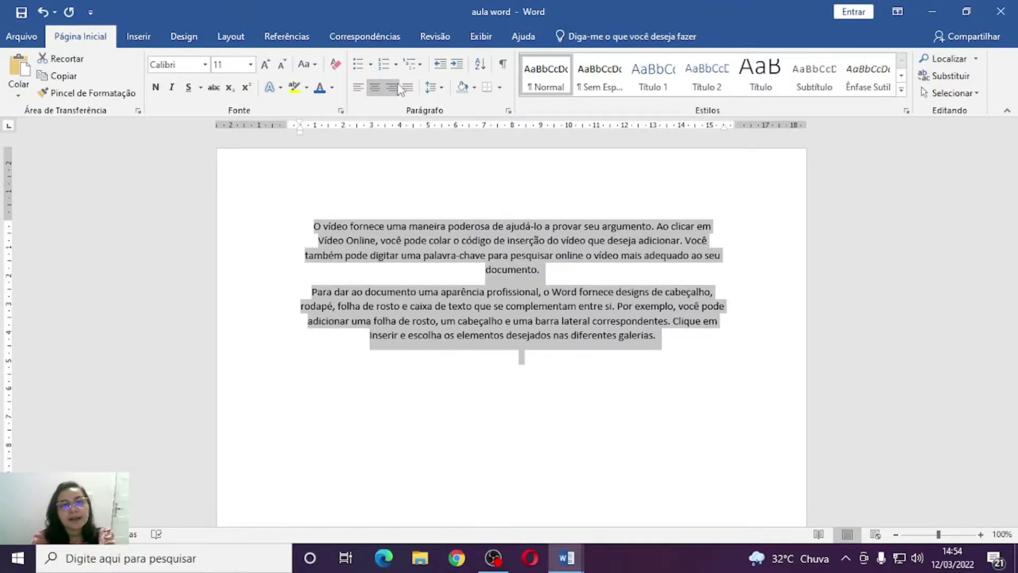
click(388, 90)
click(408, 88)
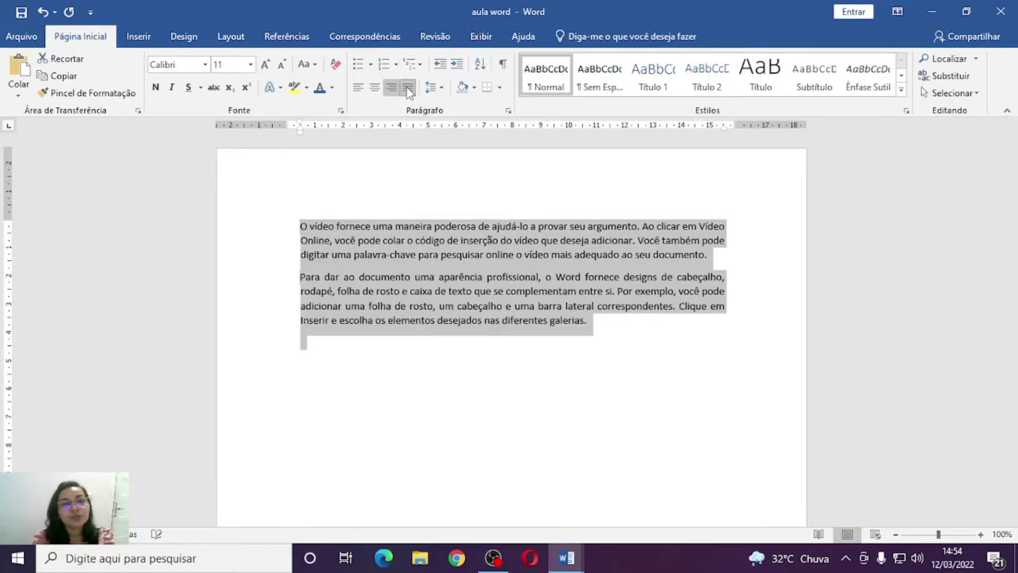
click(617, 338)
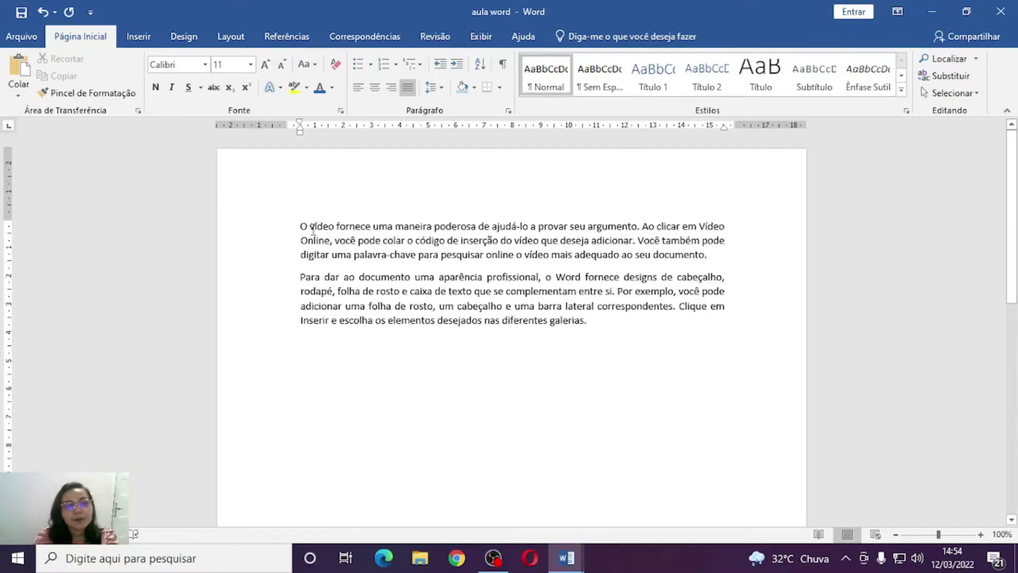
- Make the first line of the opening paragraph bold, italic and underlined
click(258, 231)
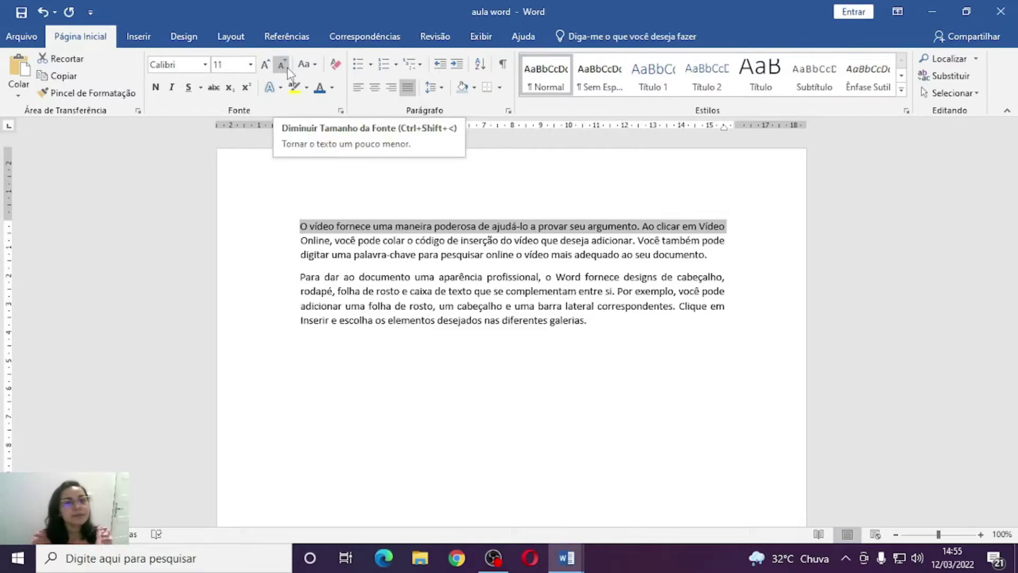
click(306, 88)
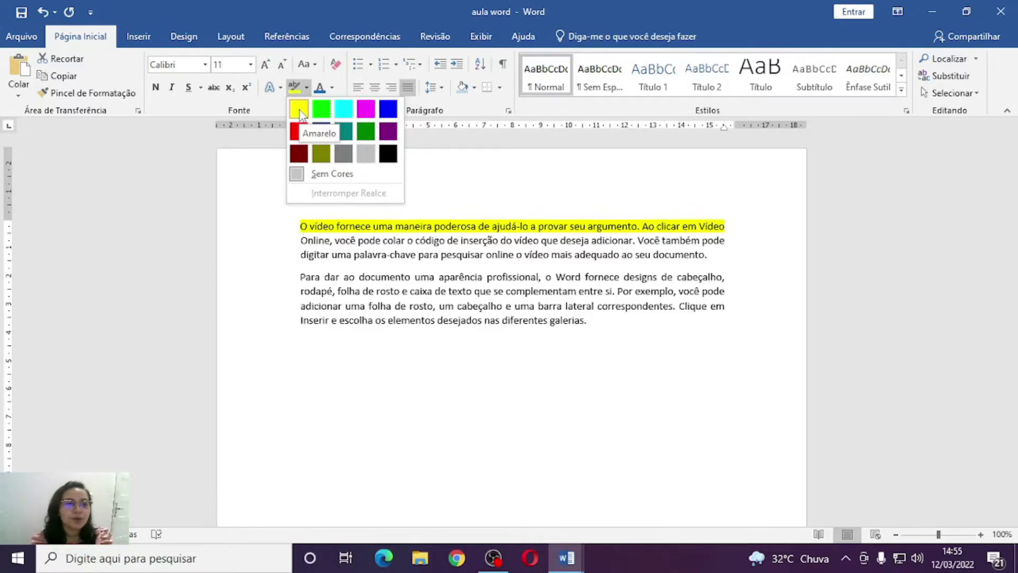
click(280, 88)
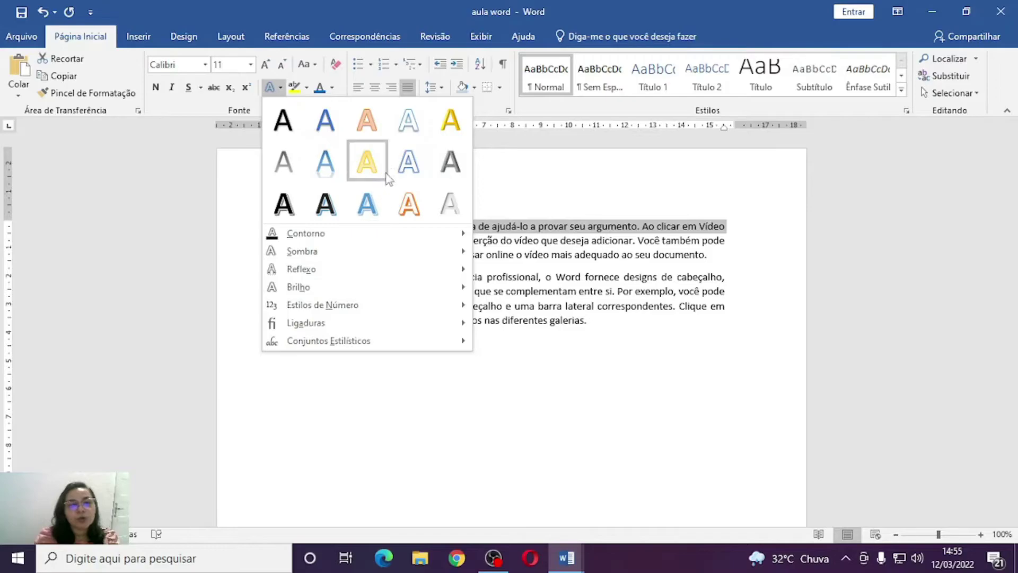
mouse_move(317, 256)
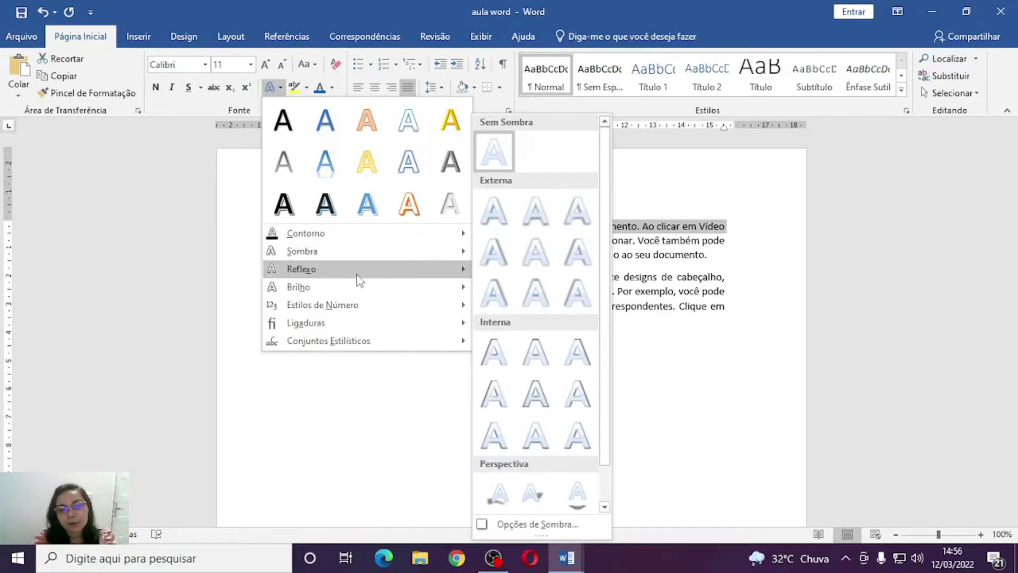
mouse_move(360, 280)
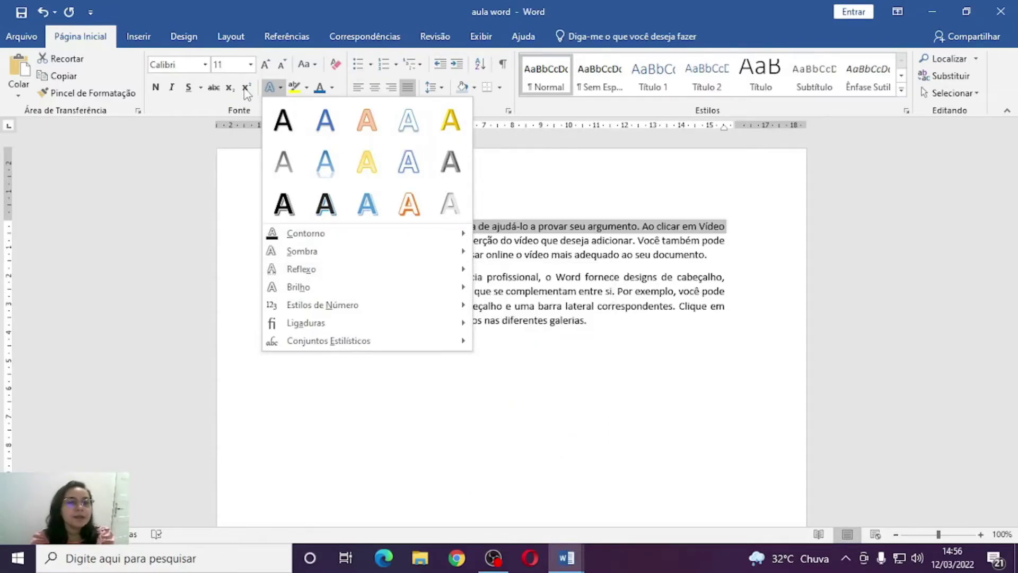
click(155, 86)
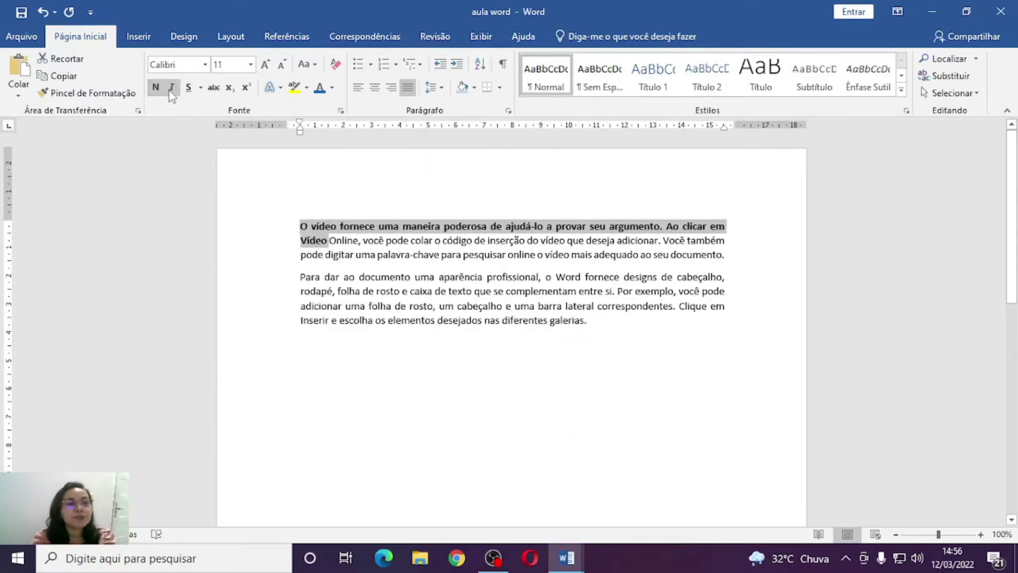
click(171, 90)
click(188, 89)
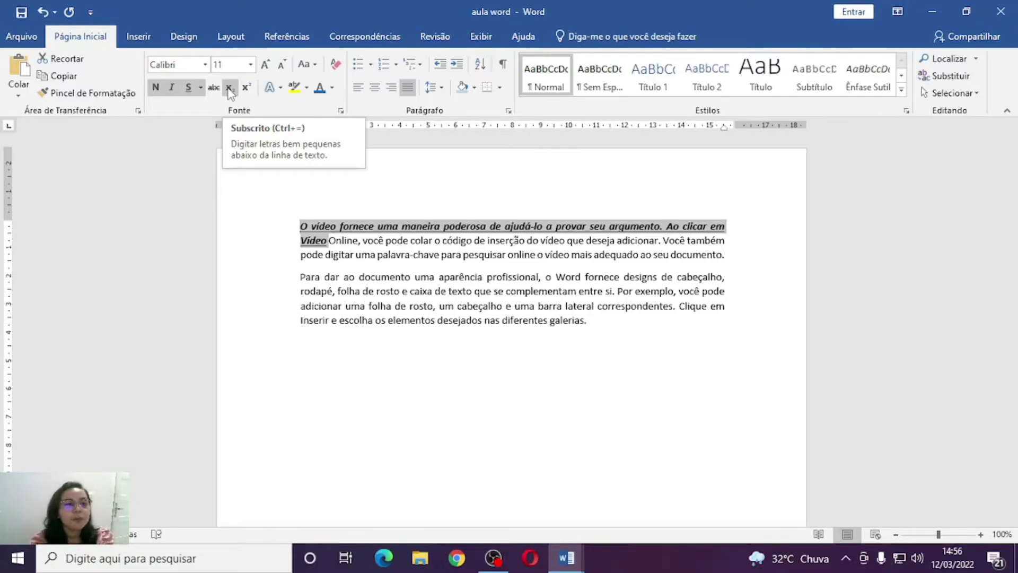
click(377, 256)
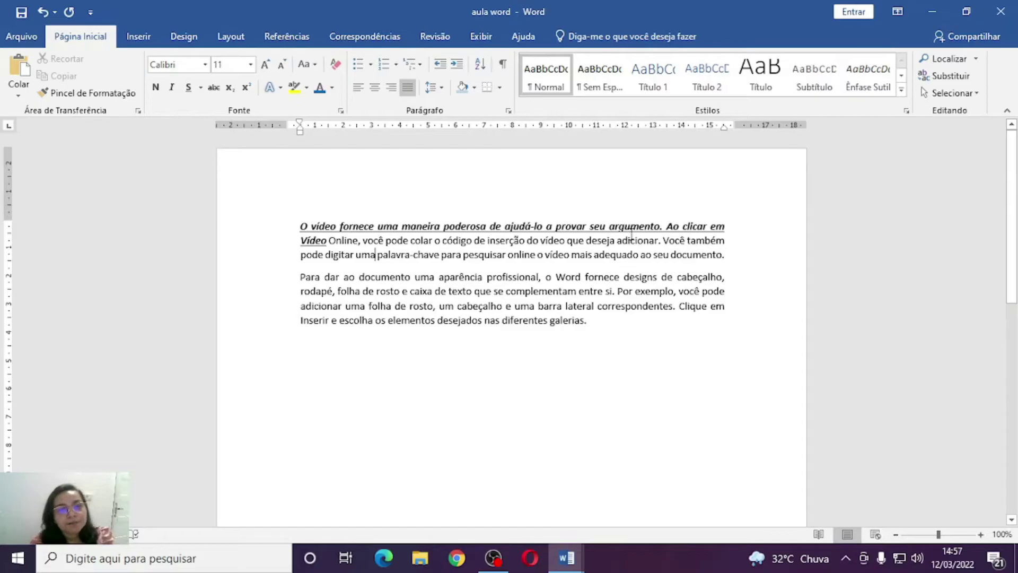
- Turn both paragraphs into a bulleted list with solid round bullets
drag(286, 226, 596, 324)
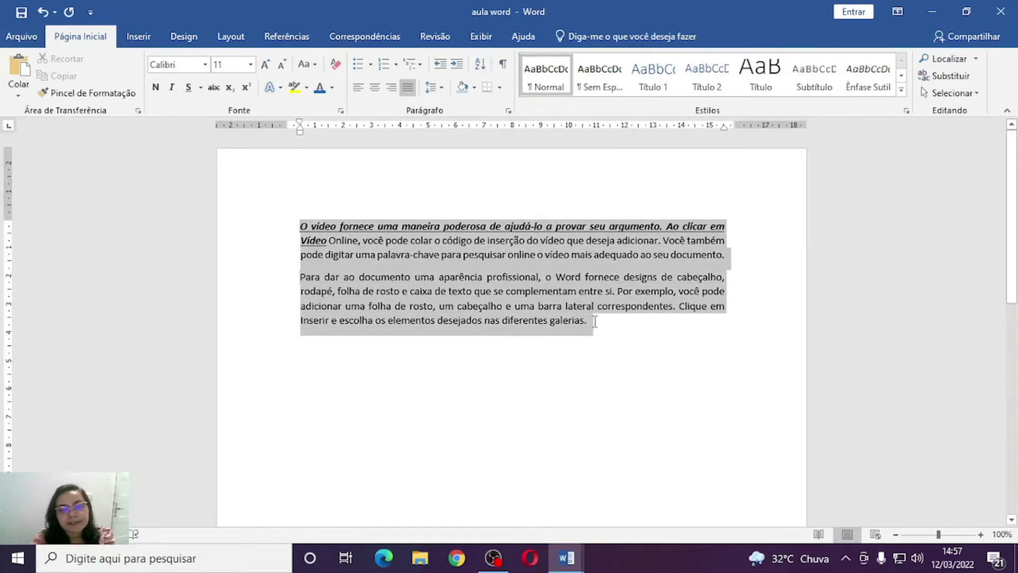
click(438, 88)
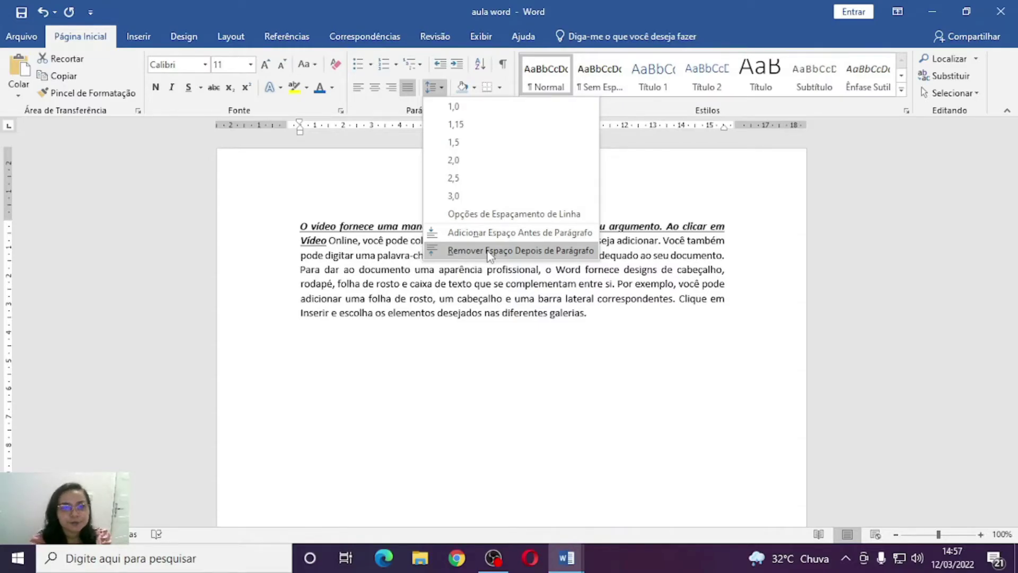
click(371, 66)
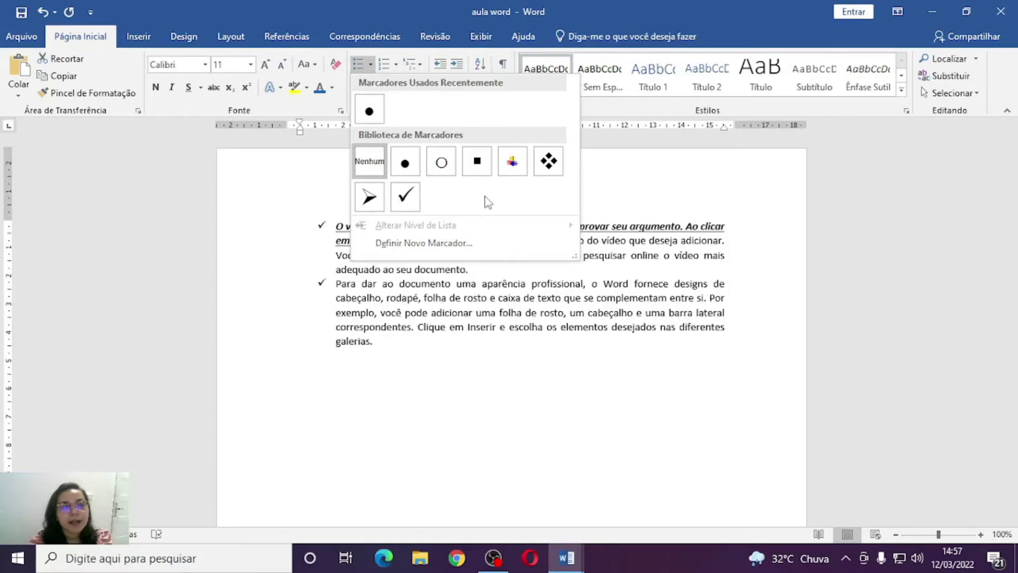
click(405, 169)
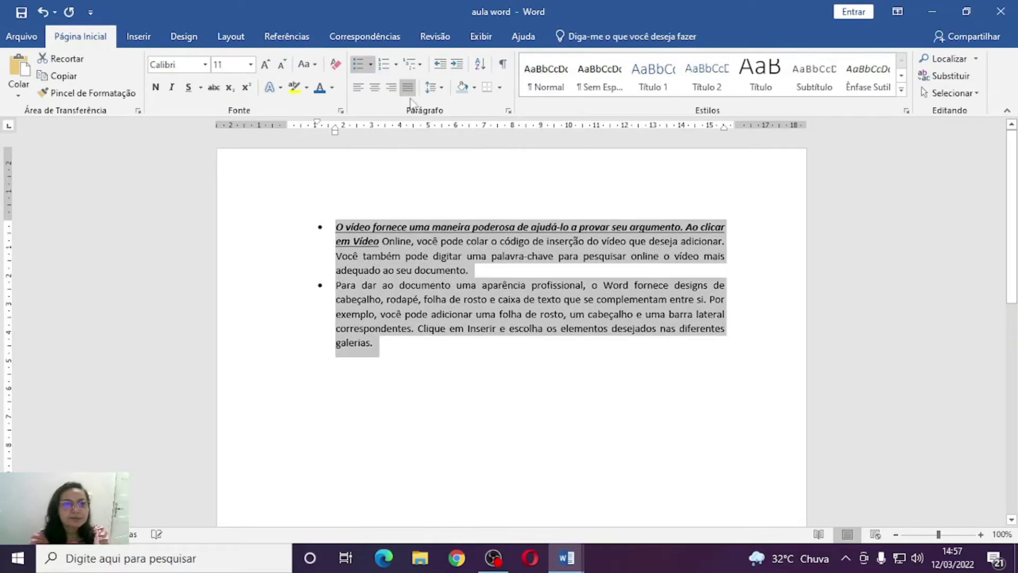
click(395, 65)
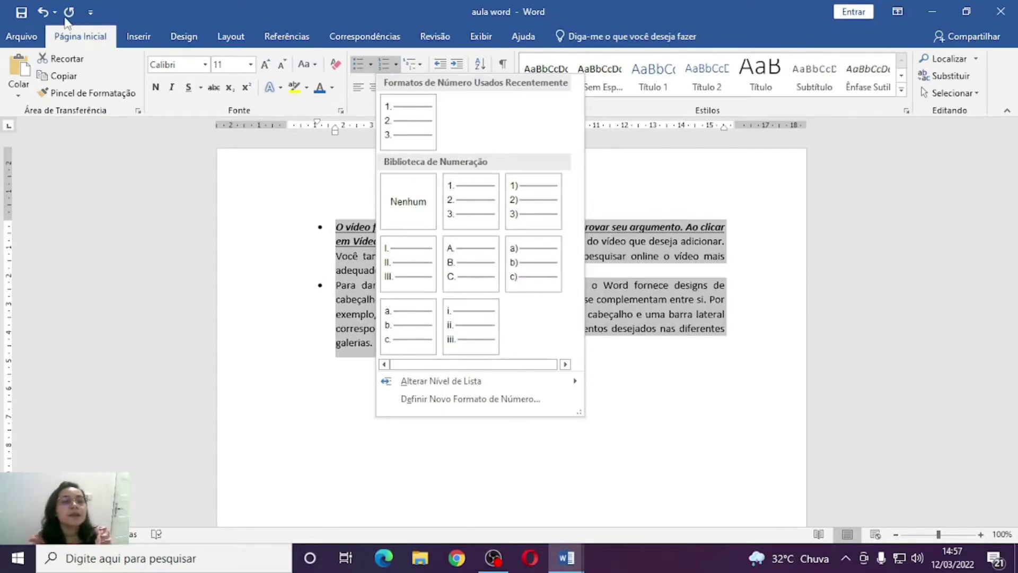
click(345, 295)
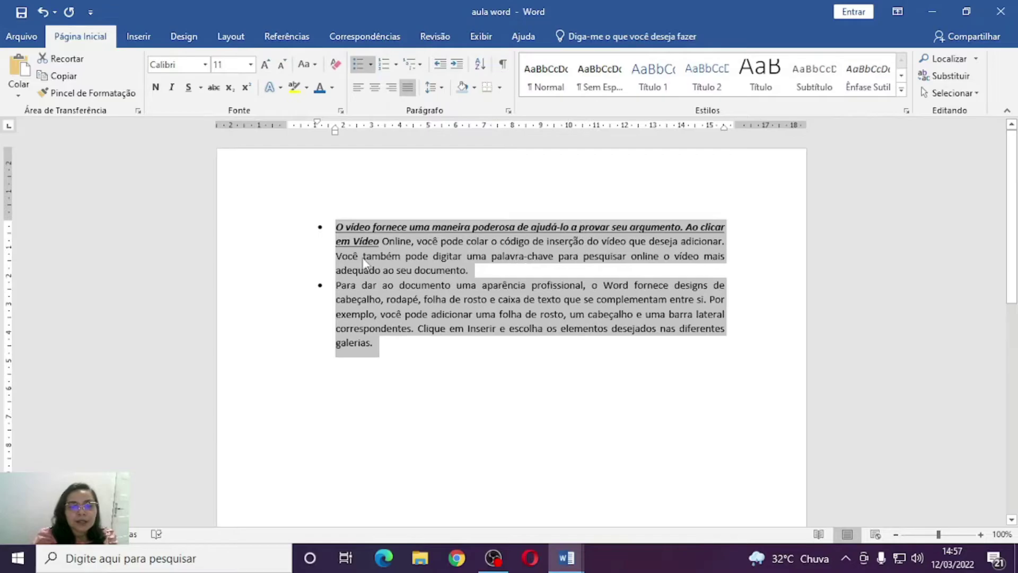
- Insert an unbulleted line reading "Introdução:" above the bulleted list
click(339, 229)
key(Return)
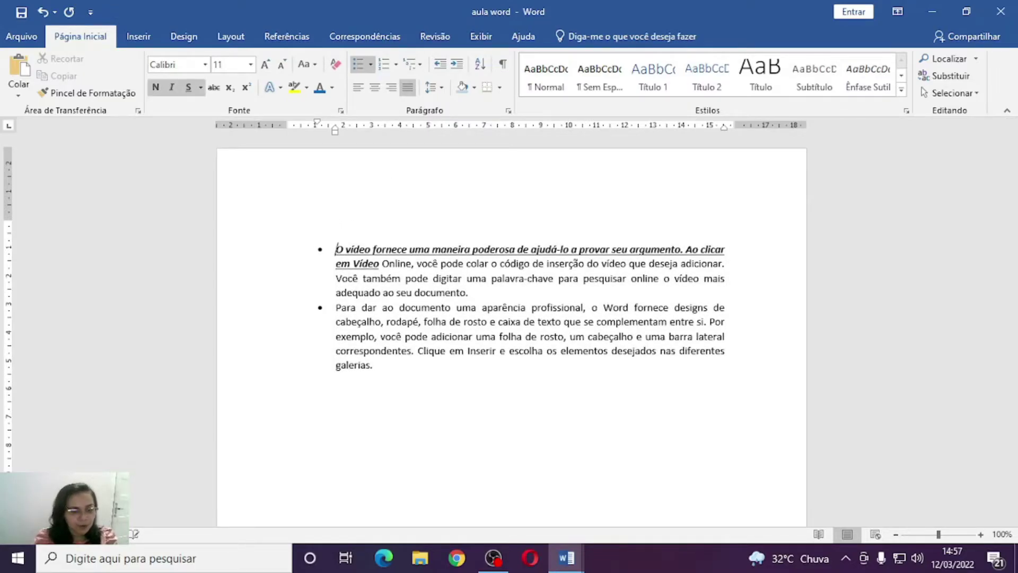
key(Up)
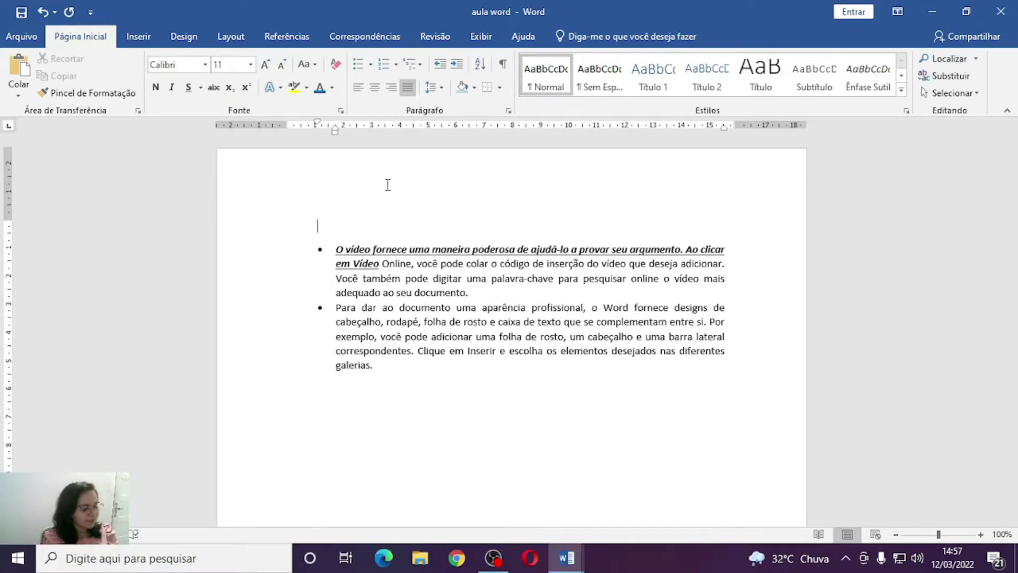
text(In)
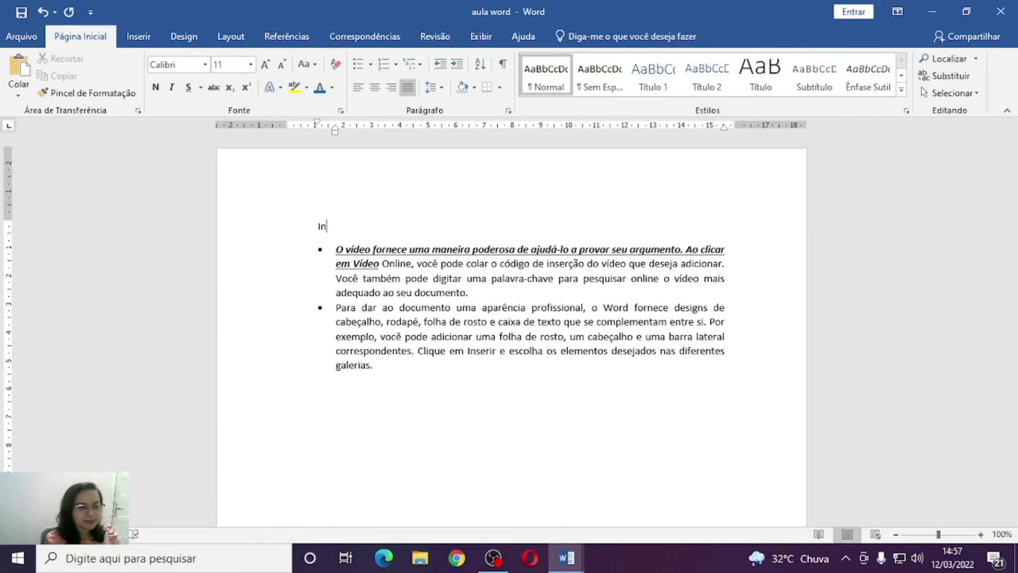
text(troduç)
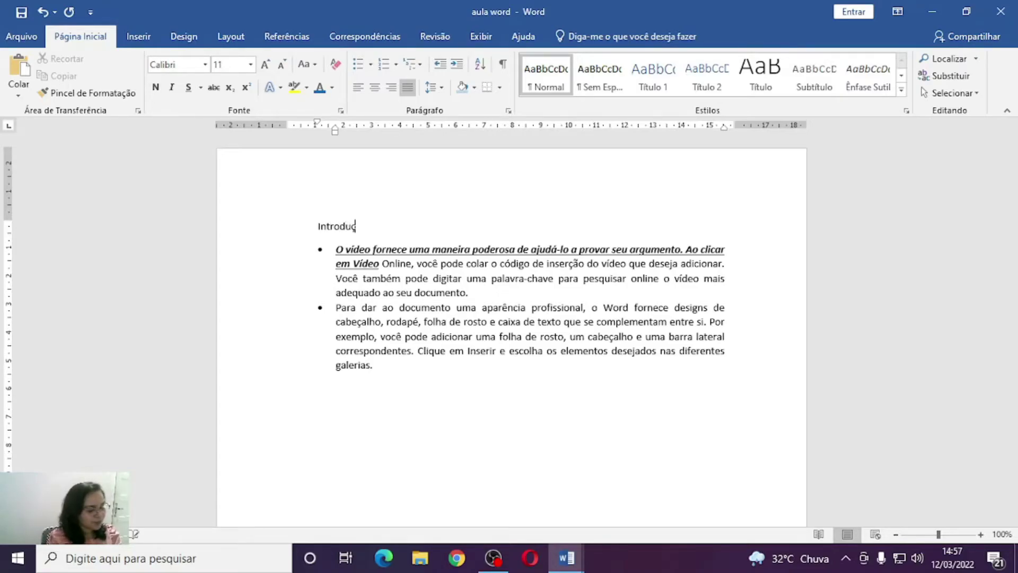
text(ão:)
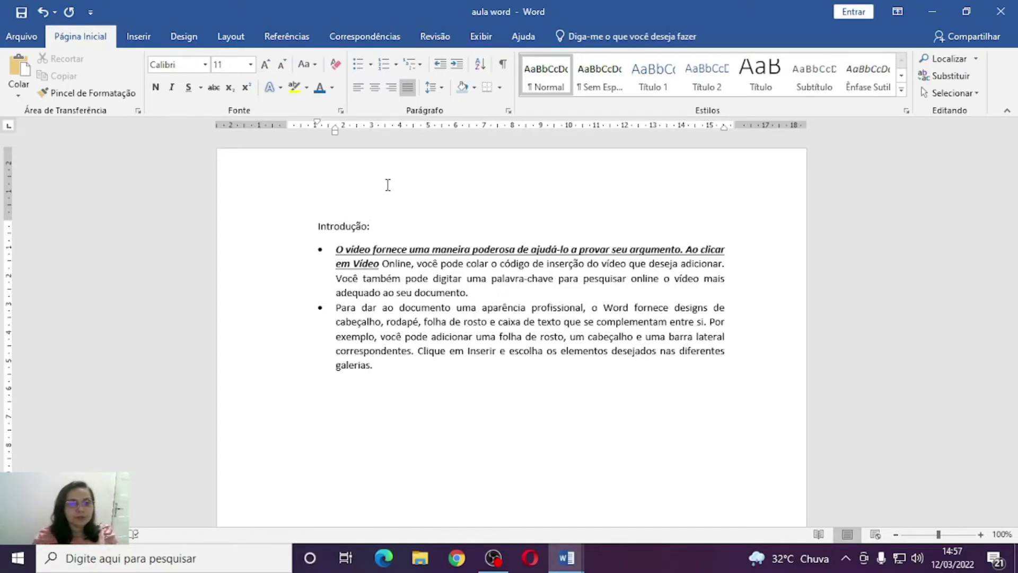
- Shade the "Introdução:" heading line with a light blue theme colour
drag(378, 227, 330, 221)
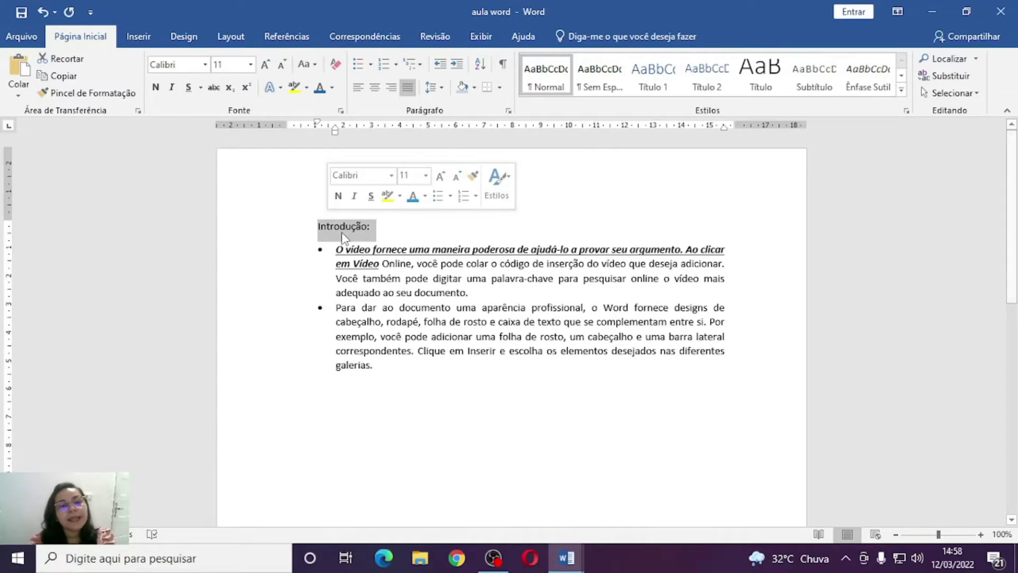
click(474, 88)
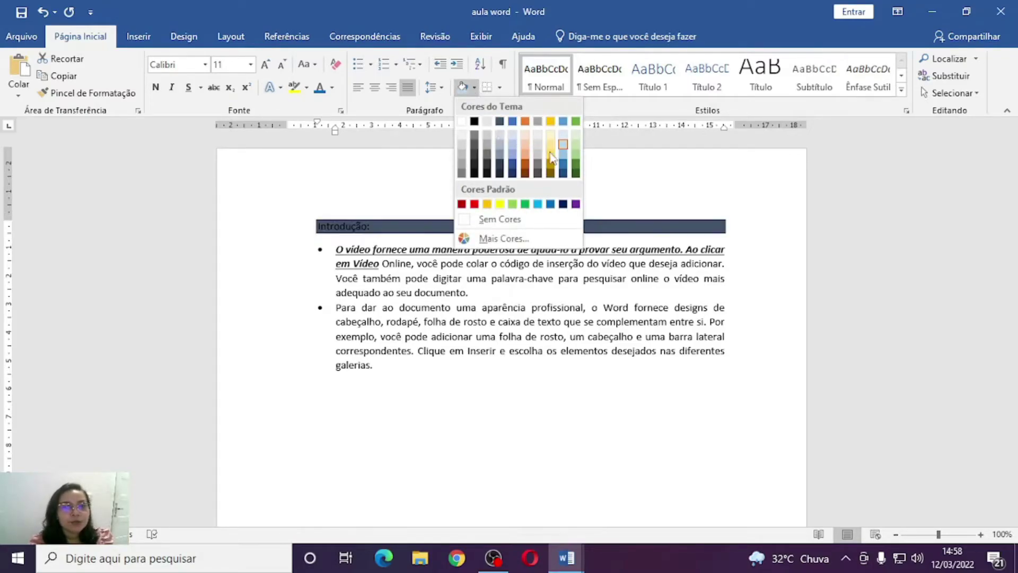
click(564, 144)
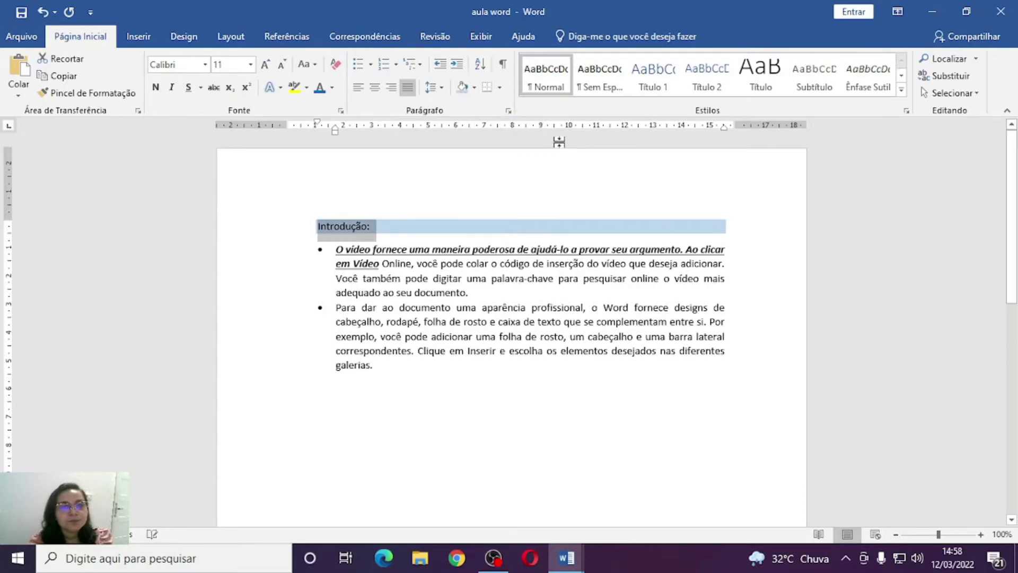
- Set the "Introdução:" heading text to the standard dark blue and make it bold
click(320, 88)
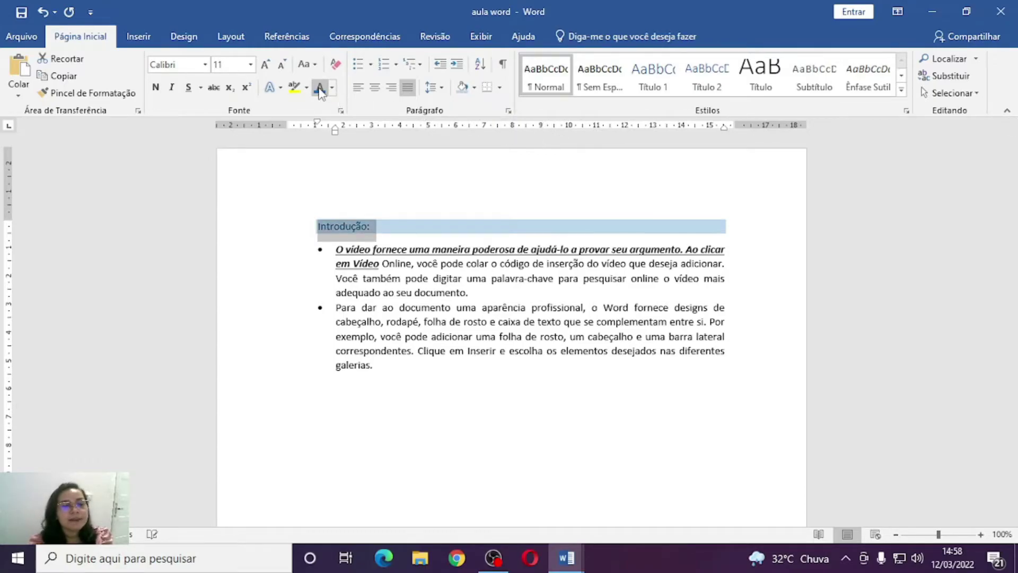
click(332, 88)
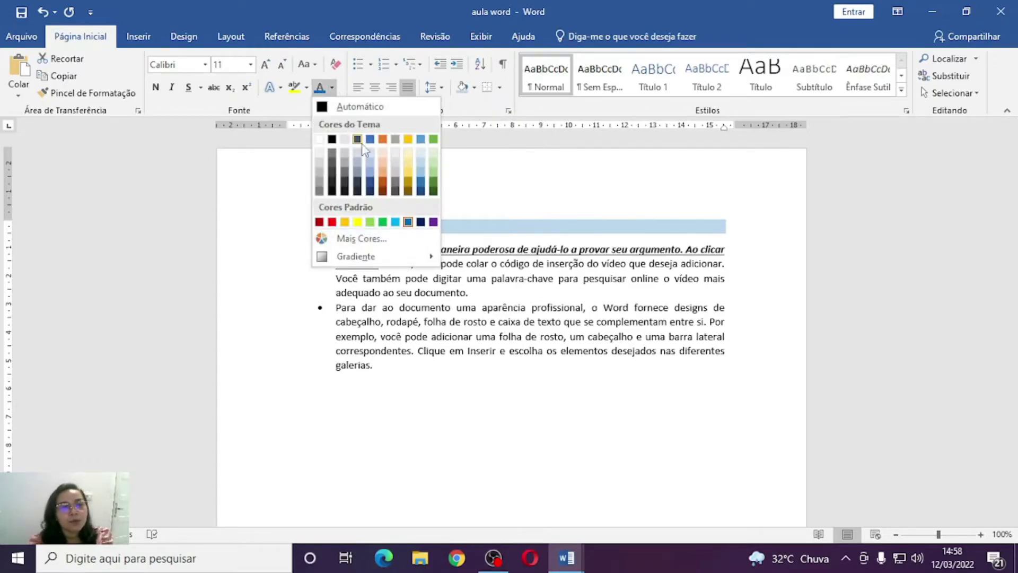
click(420, 222)
click(389, 225)
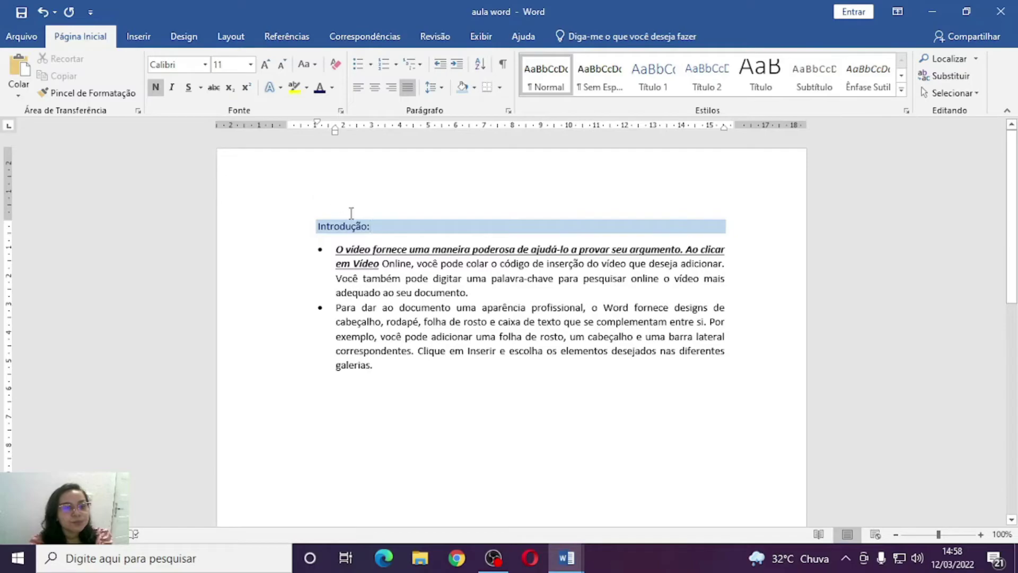
drag(373, 226, 318, 226)
click(156, 87)
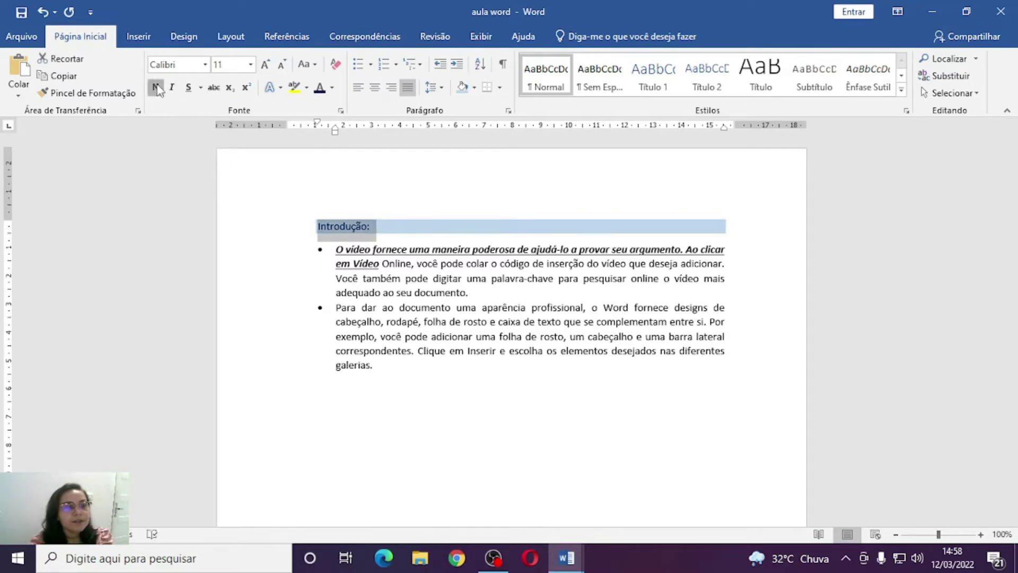
click(444, 226)
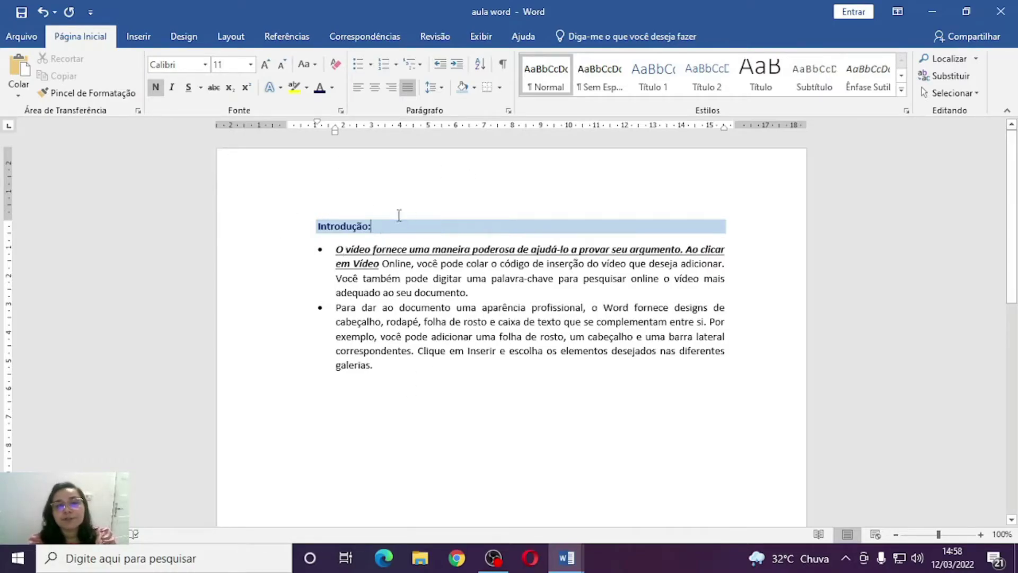
- Add an unbulleted line reading "Desenvolvimento:" below the bulleted list
click(398, 371)
key(Return)
key(Return)
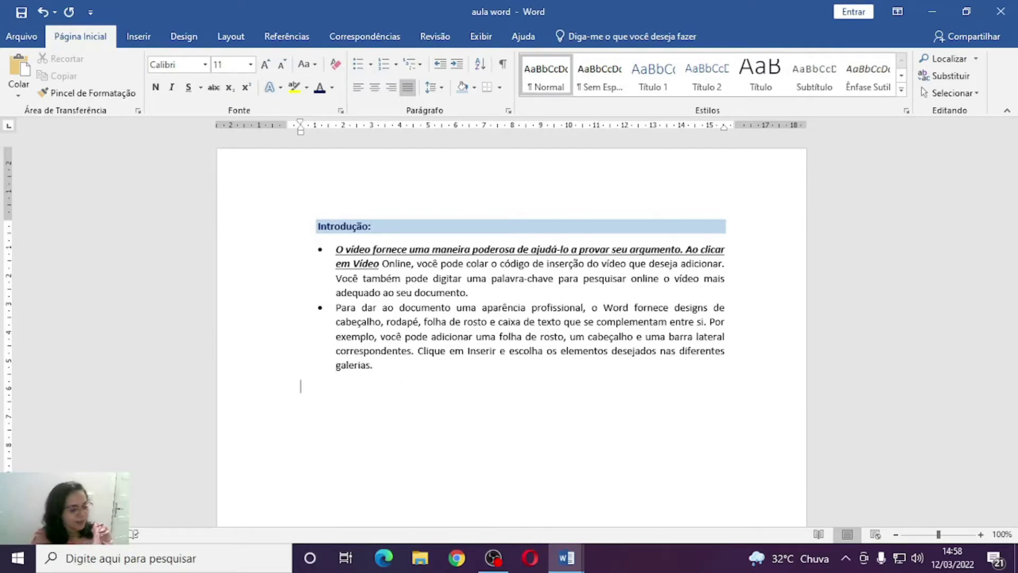
text(Desenvolvimento:)
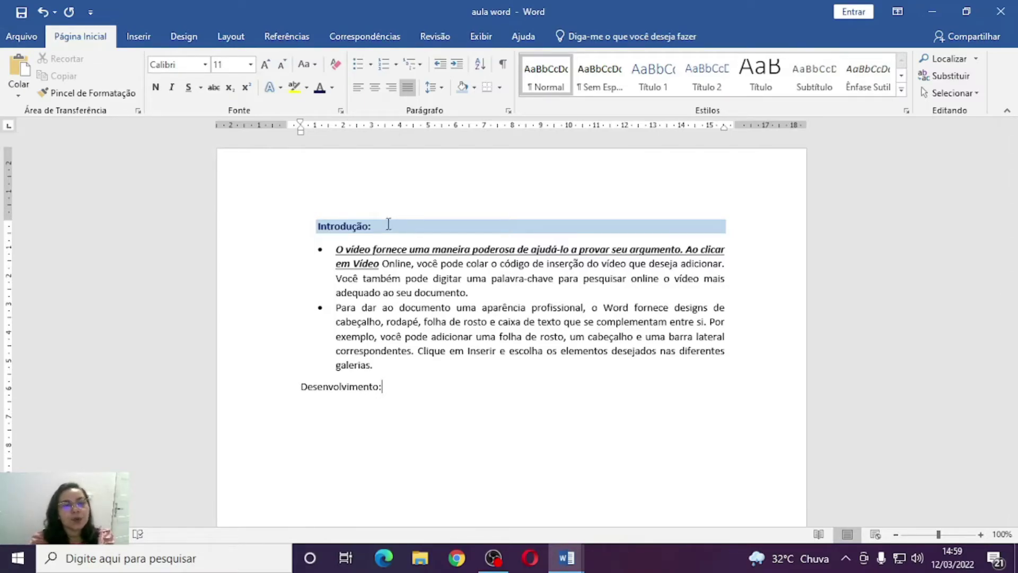
- Copy the formatting of the "Introdução:" heading onto "Desenvolvimento:" with Format Painter
drag(374, 218, 328, 216)
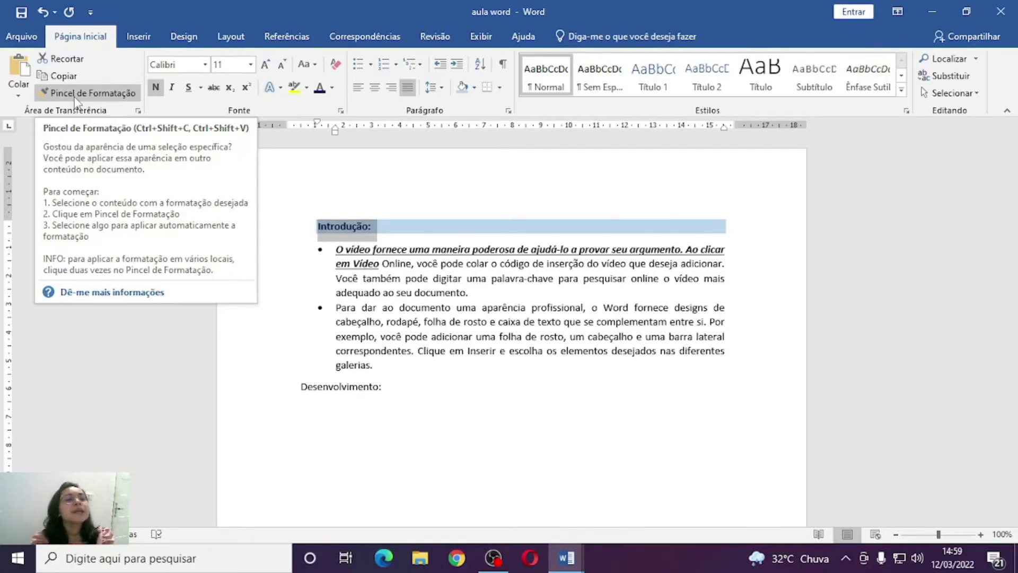
click(87, 93)
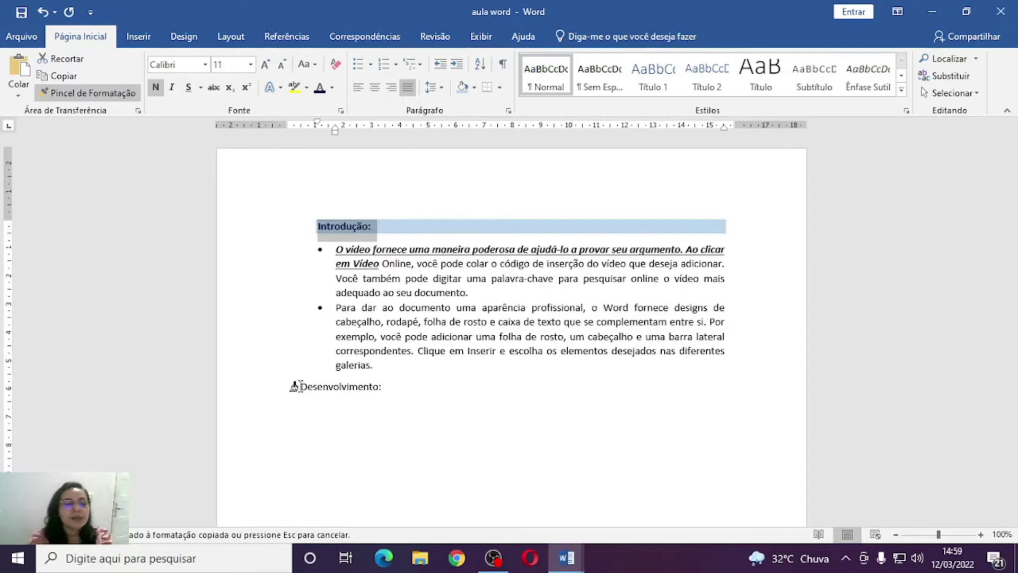
drag(295, 386, 397, 389)
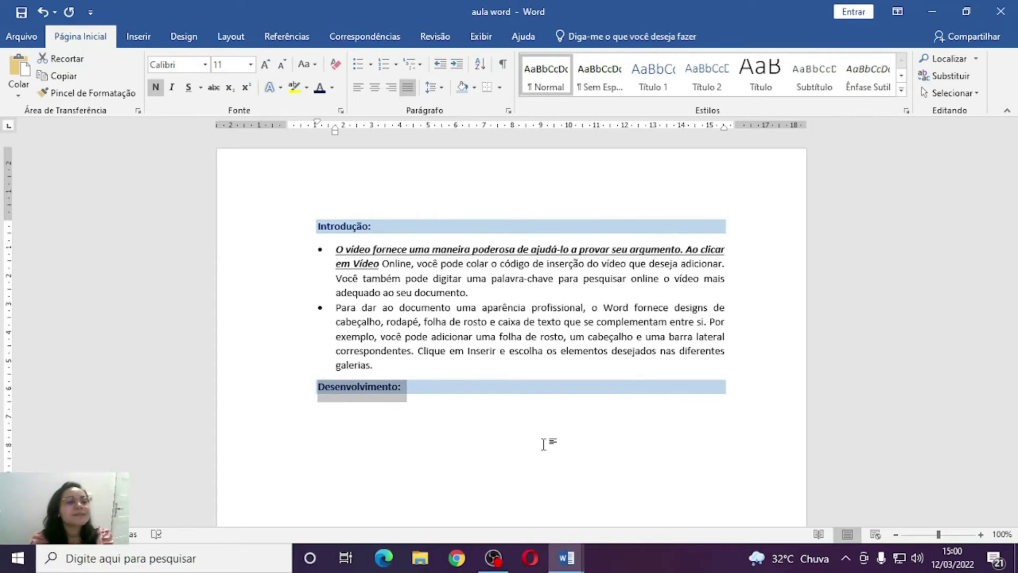
click(429, 434)
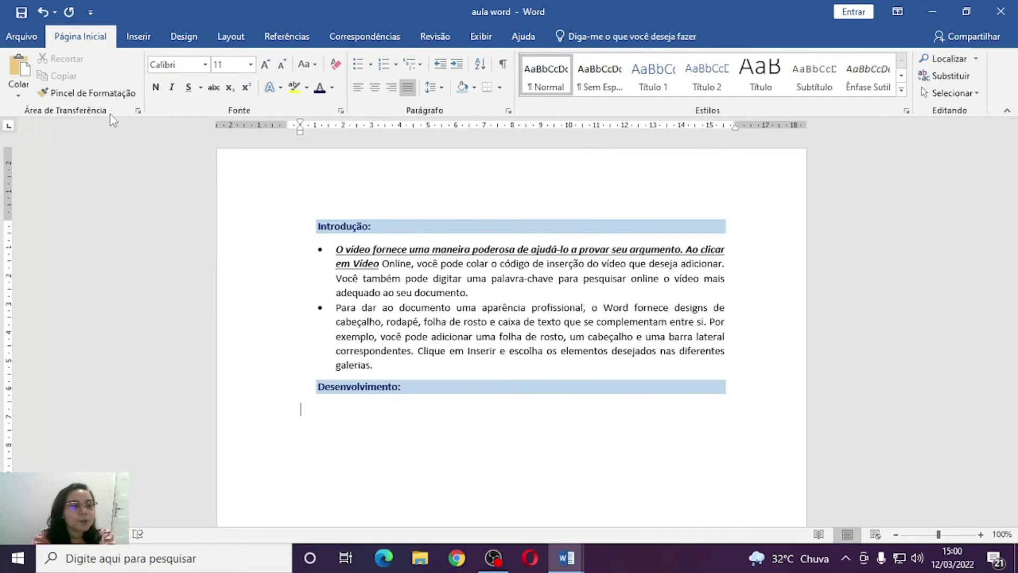
- Copy the word "vídeo" from the first bullet and paste it on the line below "Desenvolvimento:"
click(21, 90)
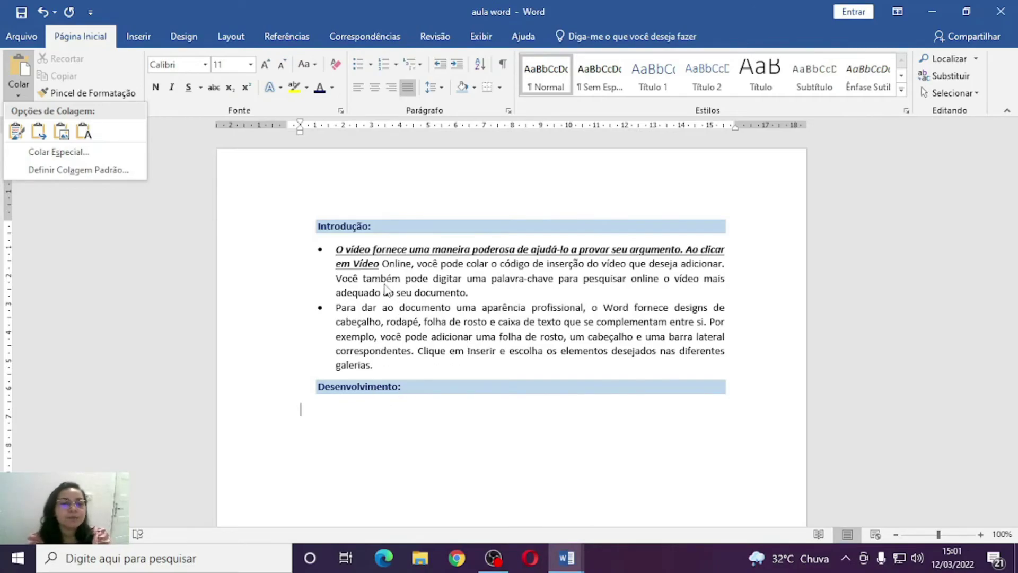
key(Escape)
click(347, 249)
double_click(356, 249)
key(ctrl+c)
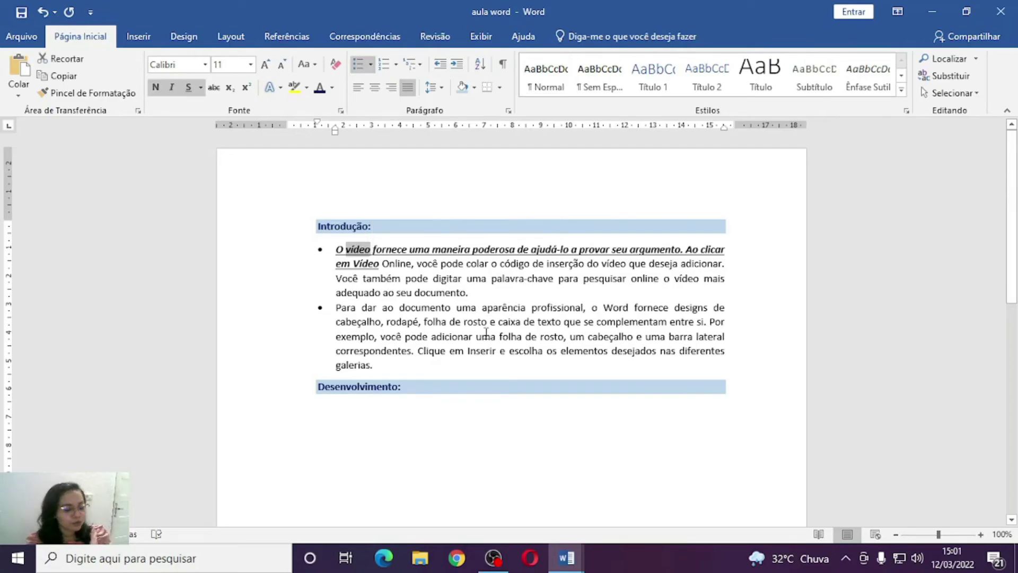
click(349, 416)
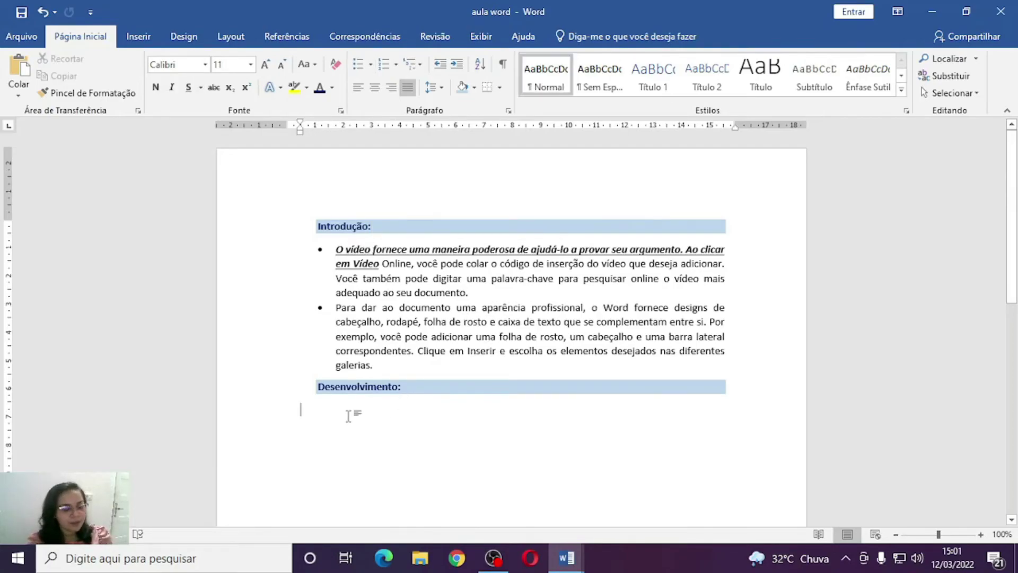
key(ctrl+v)
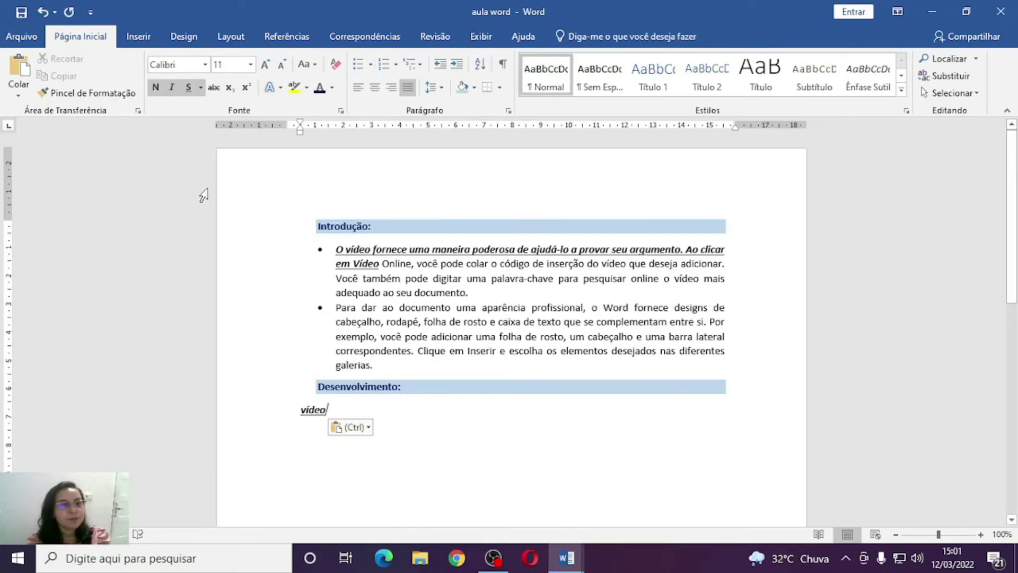
- Show the clipboard history, then copy "Online" from the first bullet and paste it on a new line below "vídeo"
click(138, 110)
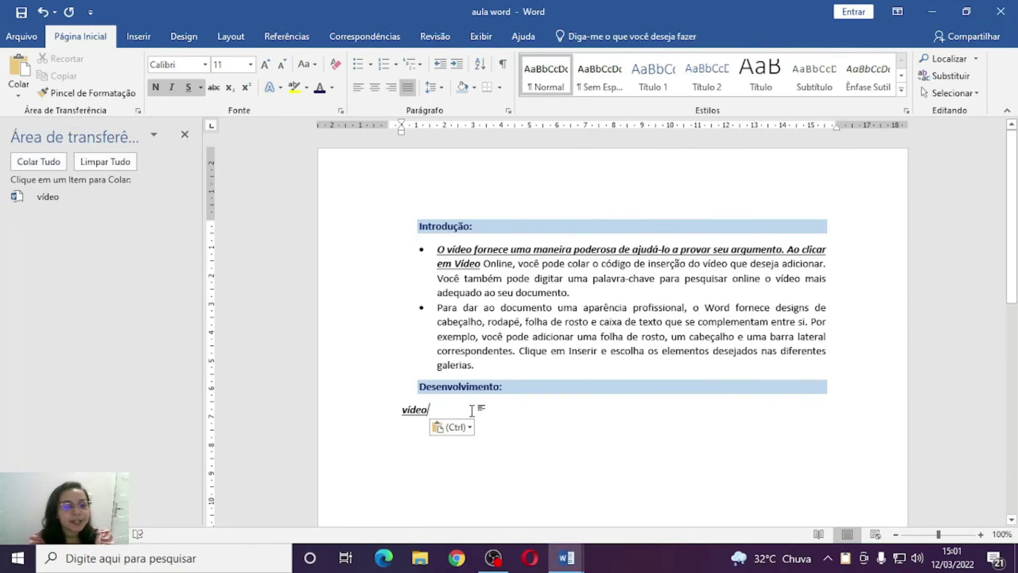
drag(483, 263, 512, 265)
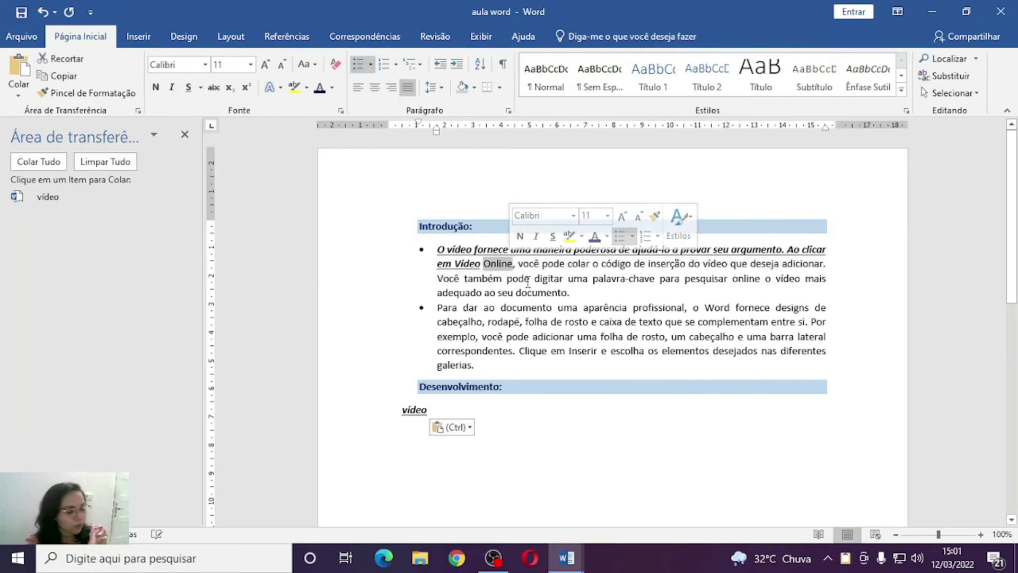
key(ctrl+c)
click(452, 411)
key(Return)
key(ctrl+v)
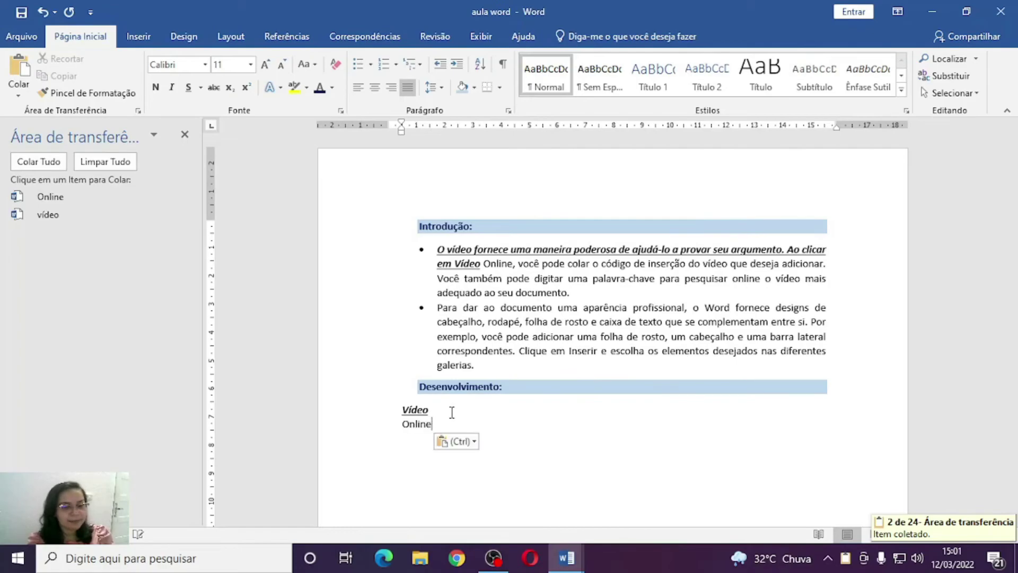
key(Return)
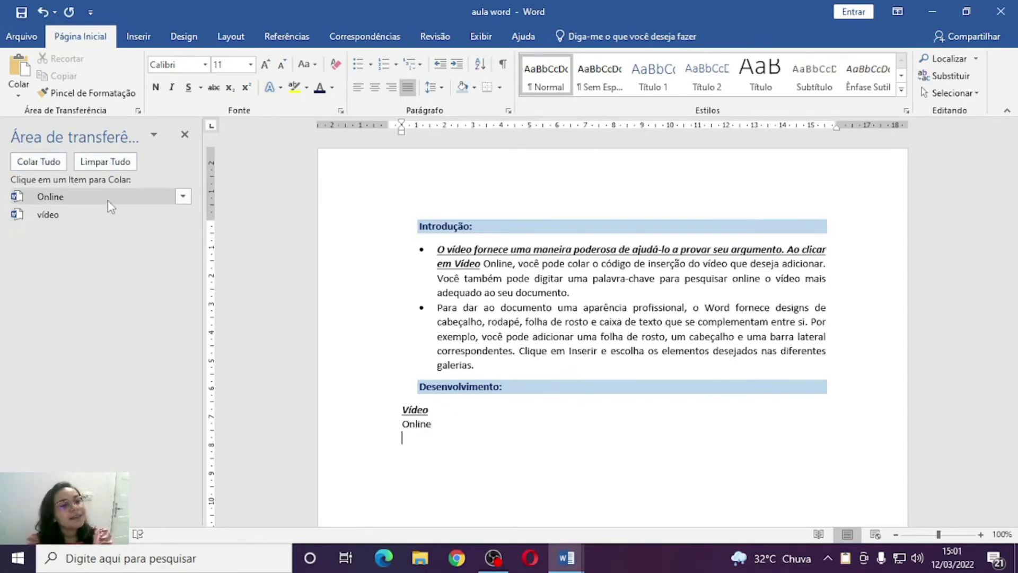
- Check the items collected in the clipboard history and close it
mouse_move(187, 214)
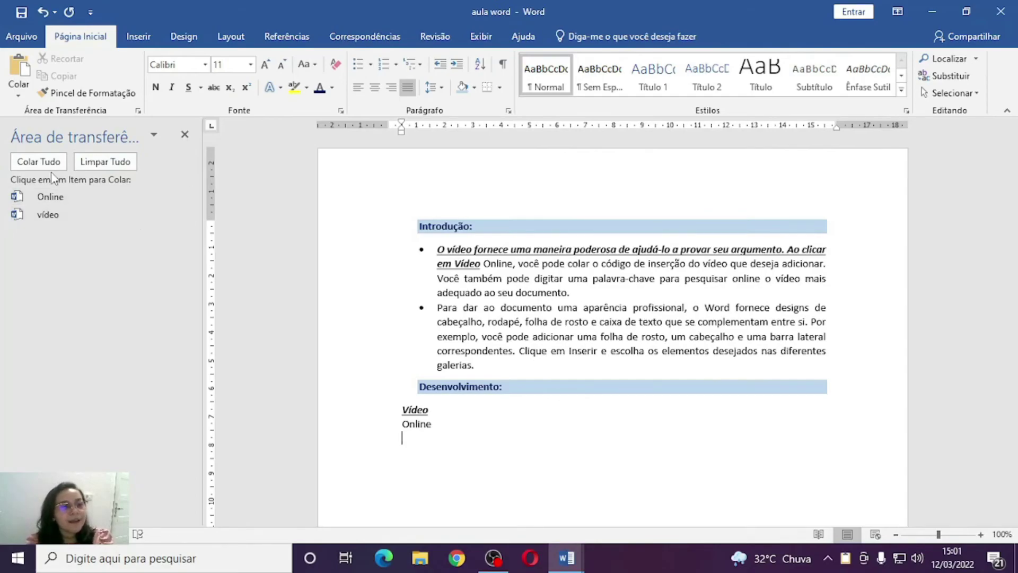
mouse_move(68, 209)
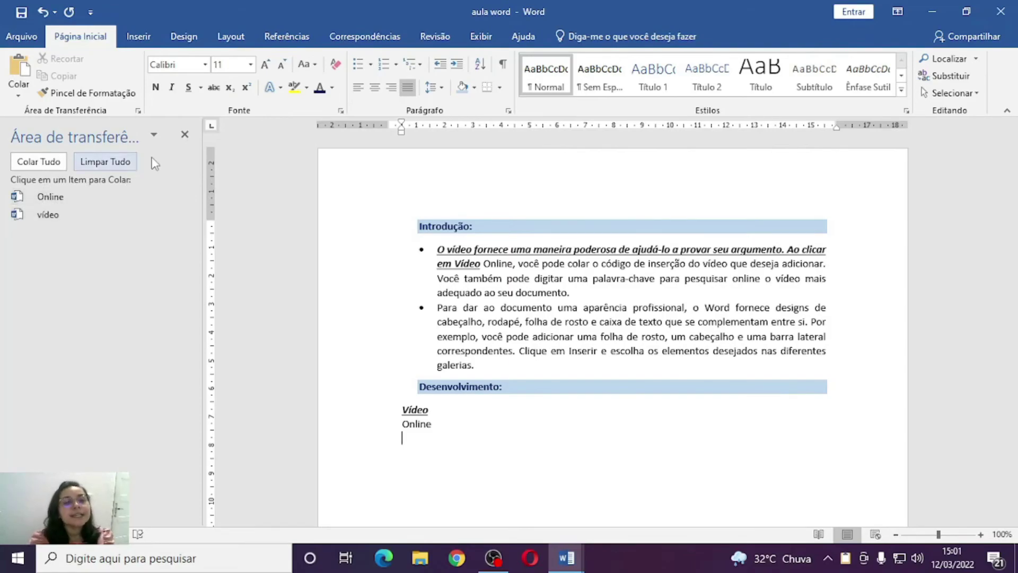
click(185, 135)
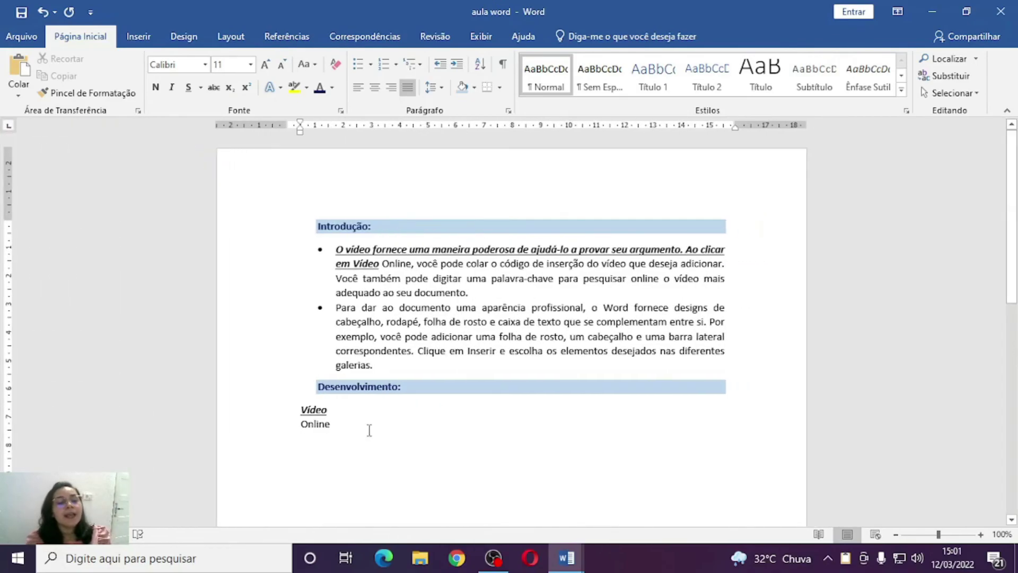